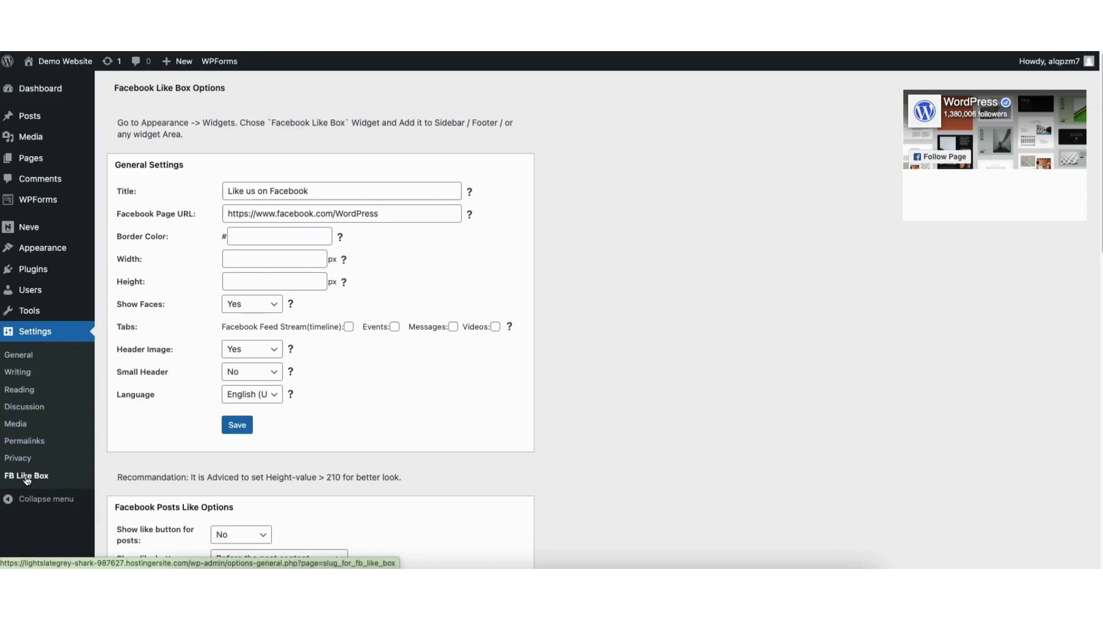
pyautogui.click(234, 188)
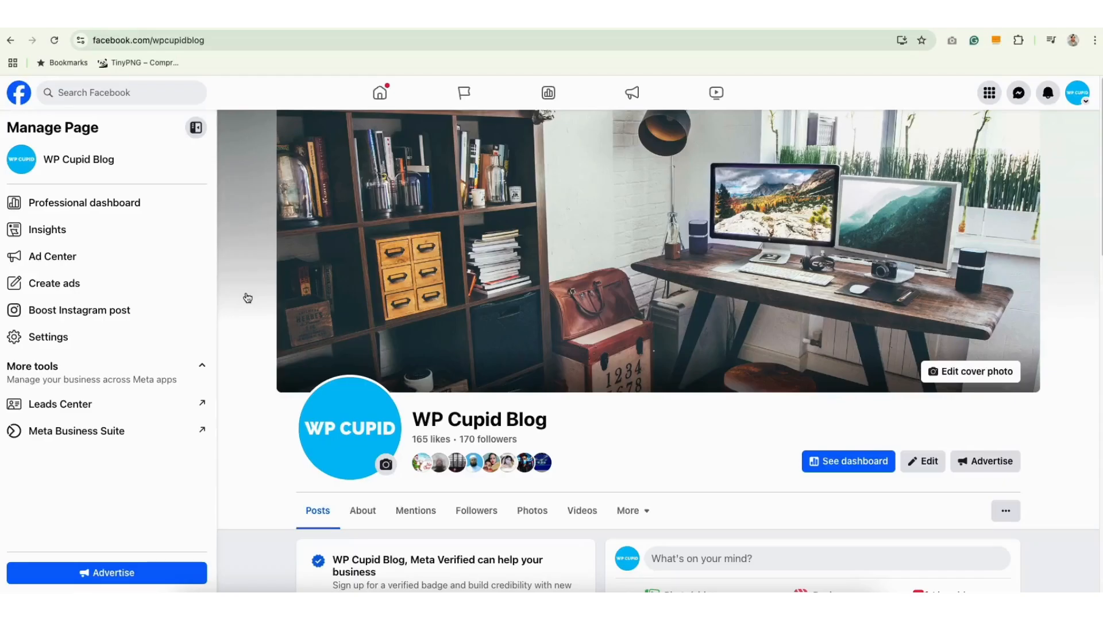
pyautogui.click(155, 39)
pyautogui.hotkey('ctrl', 'c')
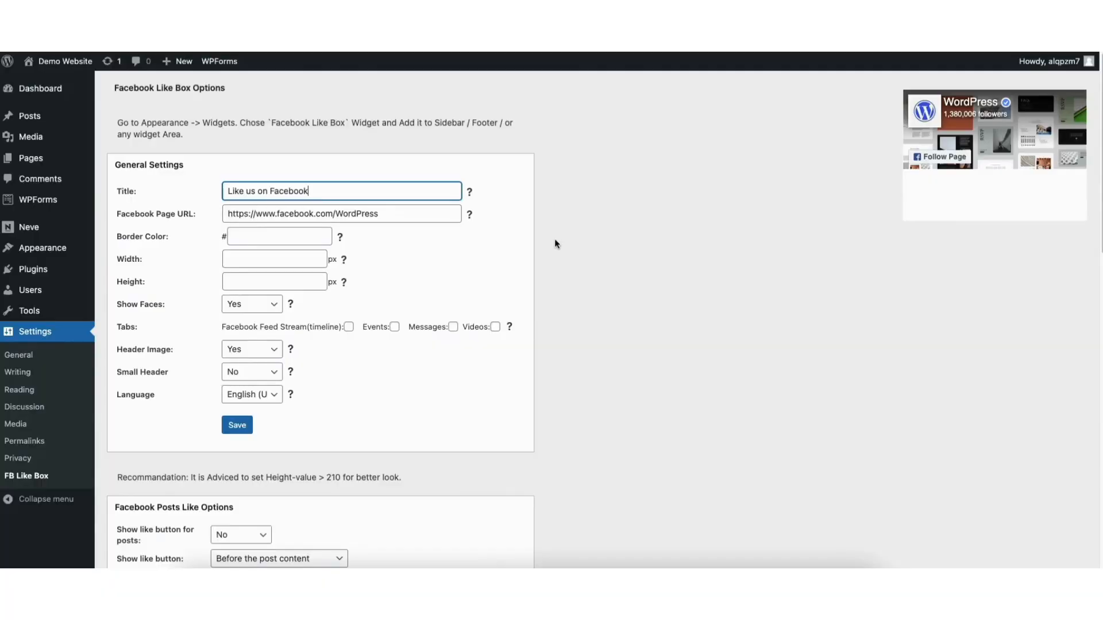
pyautogui.tripleClick(382, 215)
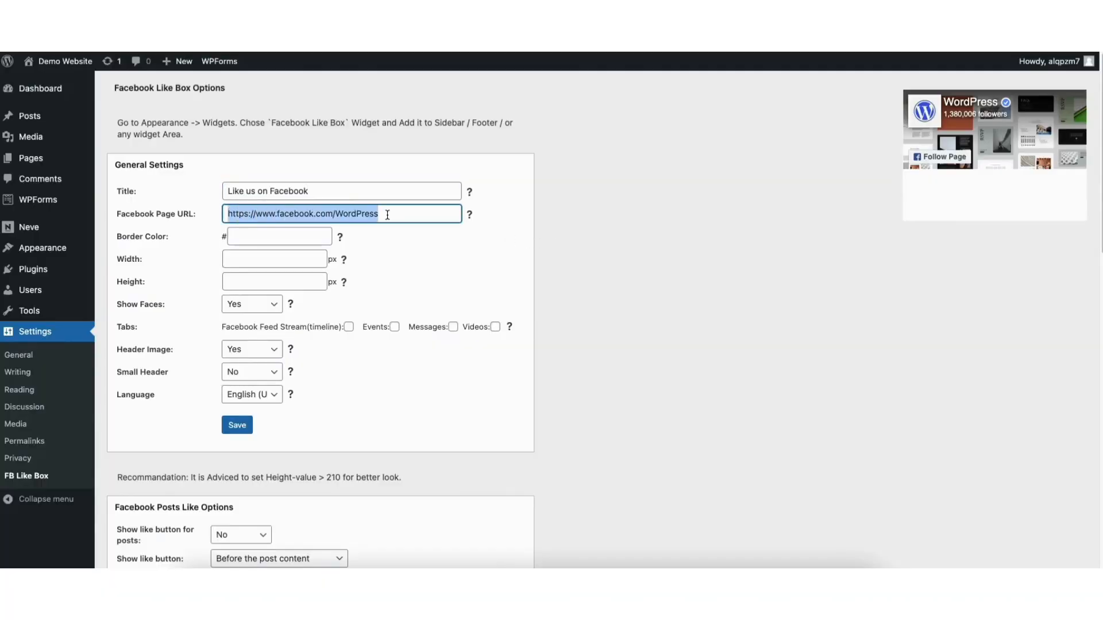
pyautogui.press('BackSpace')
pyautogui.hotkey('ctrl', 'v')
pyautogui.click(575, 240)
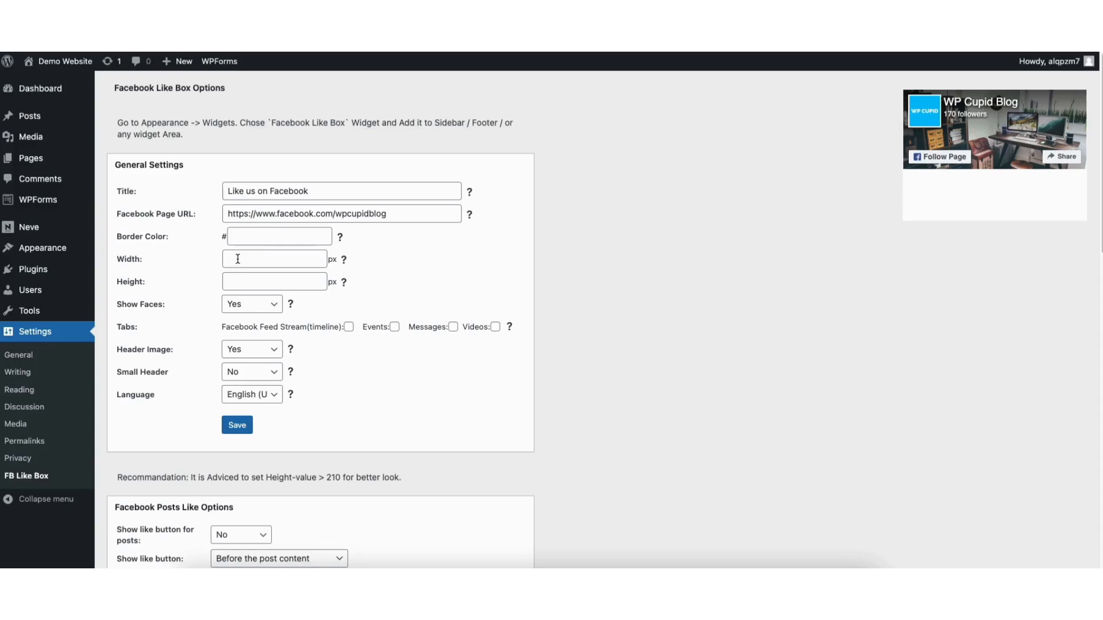
# Step: Set the like box's height and width to 350 px each in the general settings
pyautogui.click(235, 281)
pyautogui.write('350')
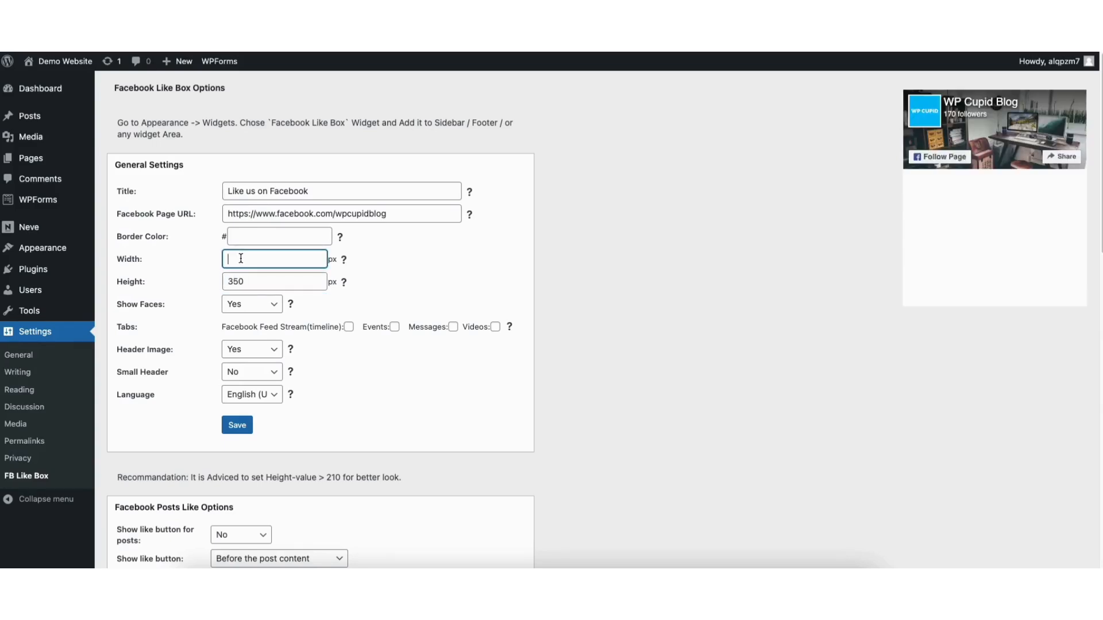
pyautogui.click(236, 262)
pyautogui.write('350')
# Step: Choose Yes for Show Faces and enable the timeline, Events, Messages and Videos tabs for the like box
pyautogui.click(291, 305)
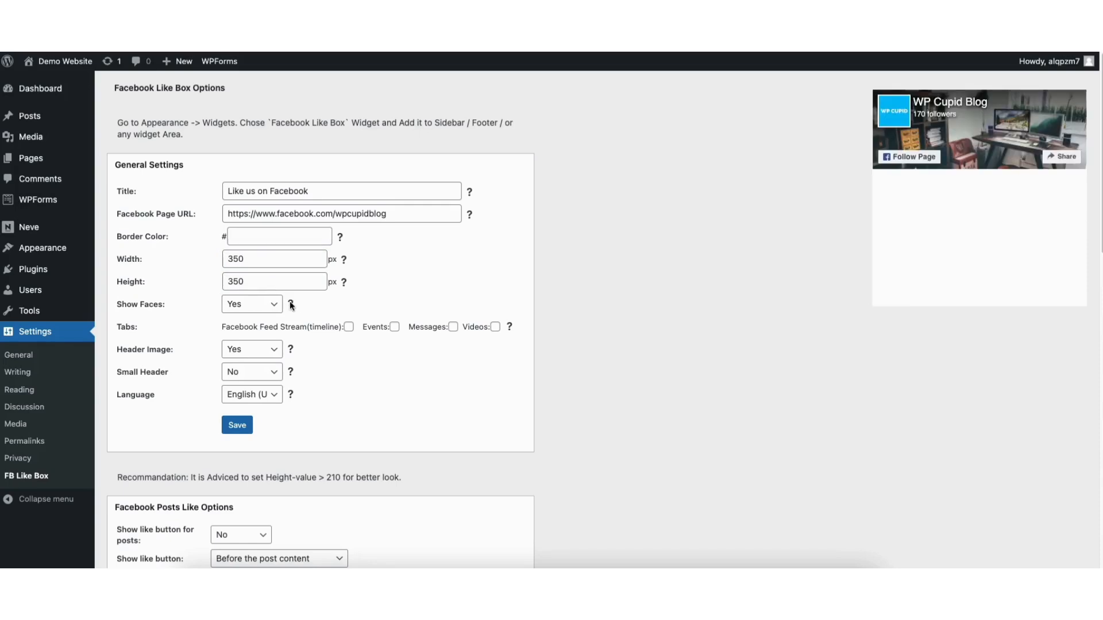
pyautogui.click(256, 309)
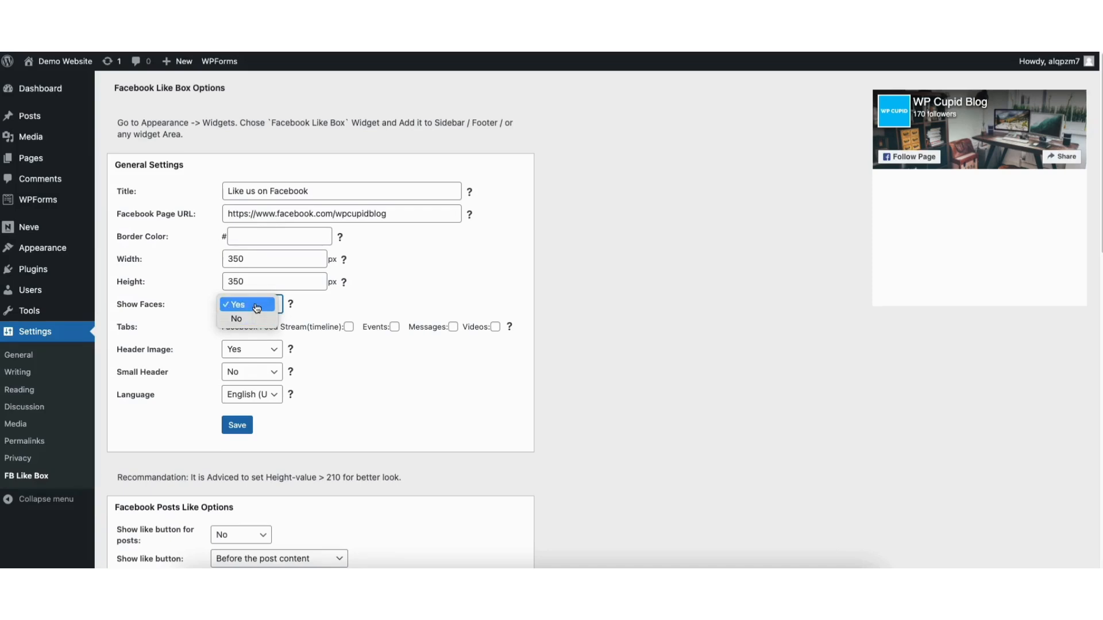
pyautogui.click(257, 308)
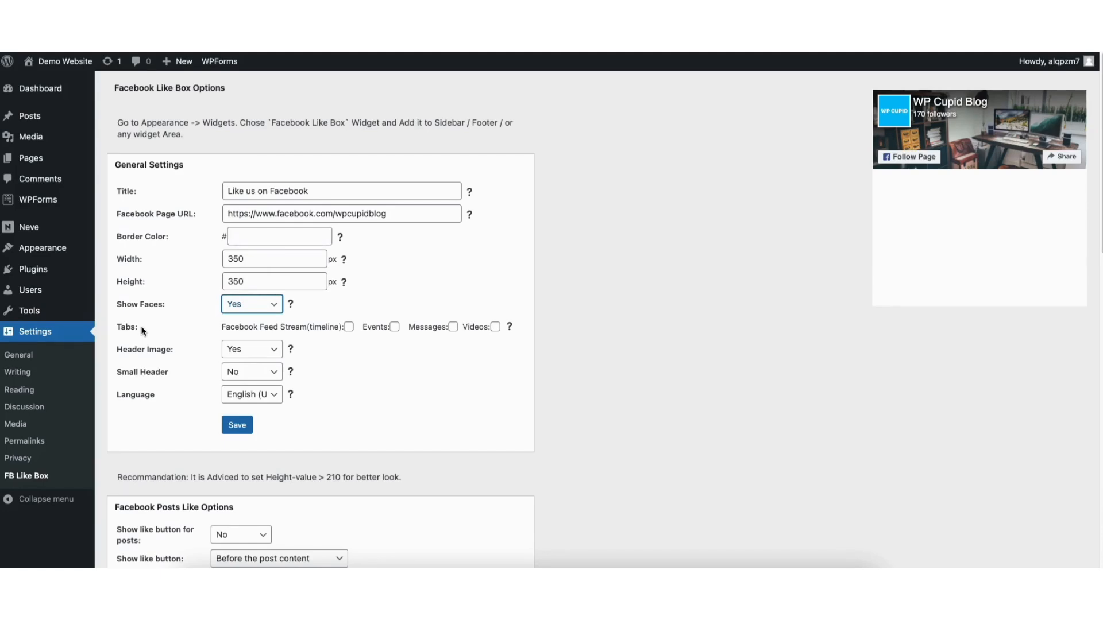
pyautogui.click(348, 327)
pyautogui.click(395, 327)
pyautogui.click(453, 328)
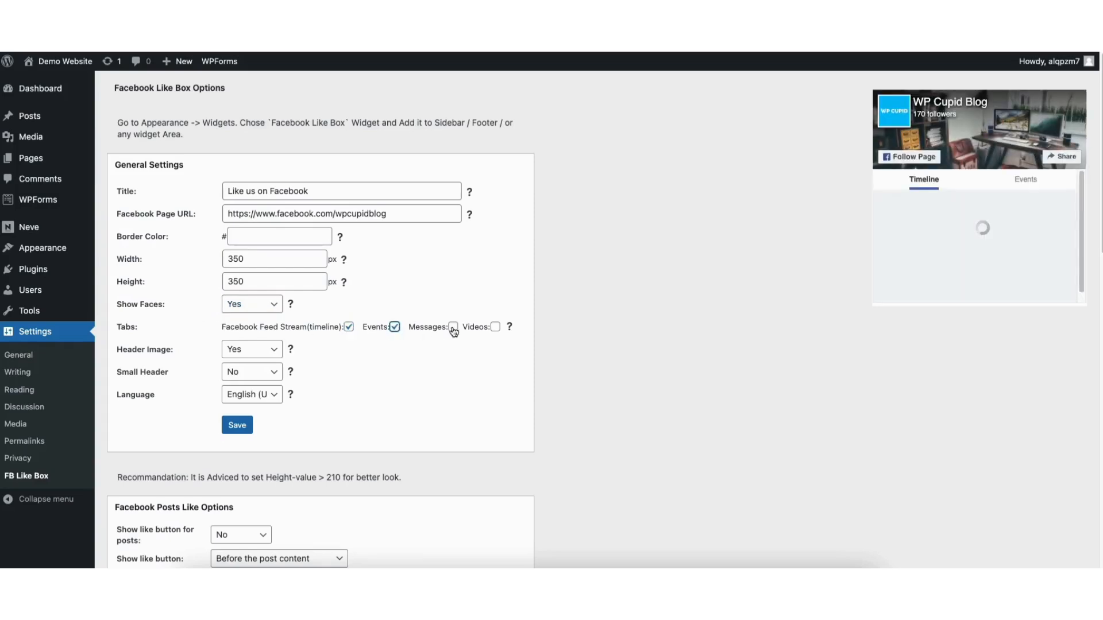
pyautogui.click(495, 327)
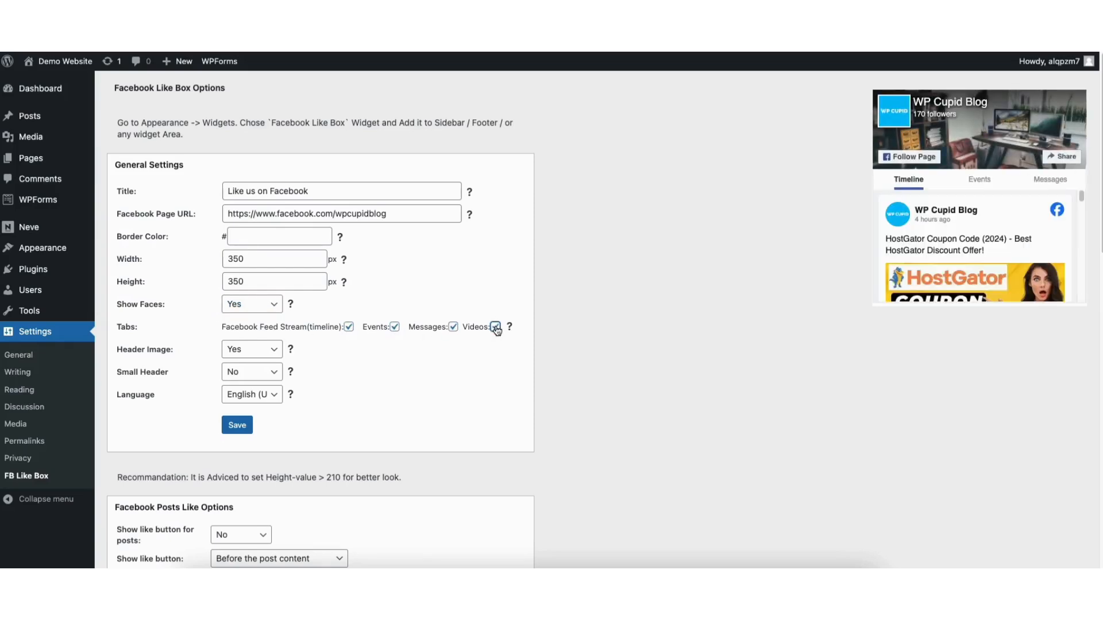
# Step: Save the general settings with Header Image Yes, Small Header No and Language English (US)
pyautogui.click(262, 350)
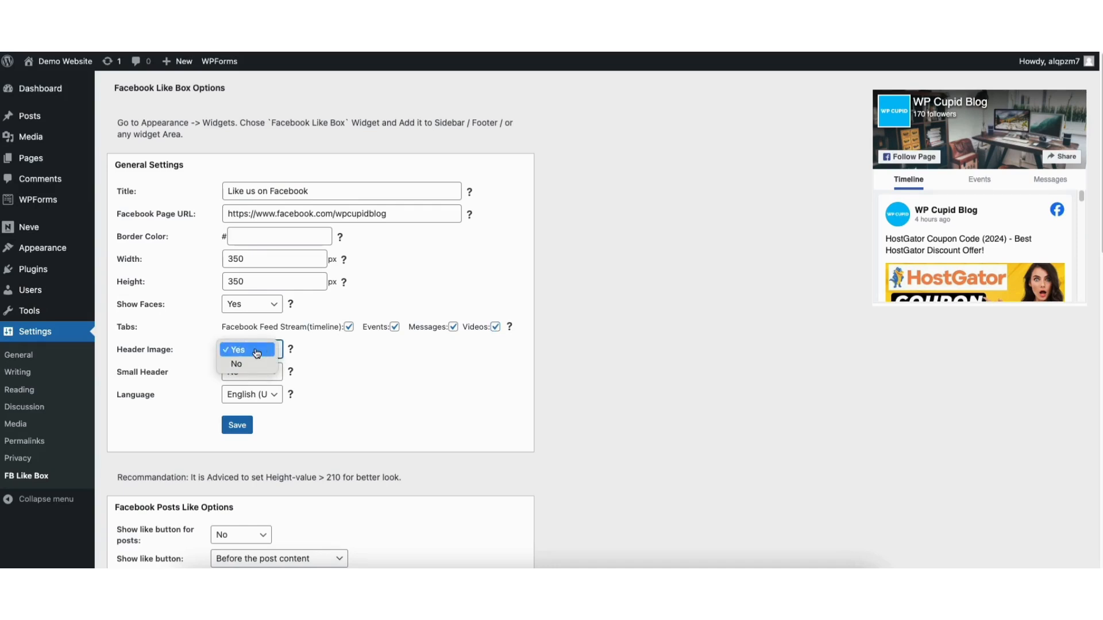
pyautogui.click(257, 353)
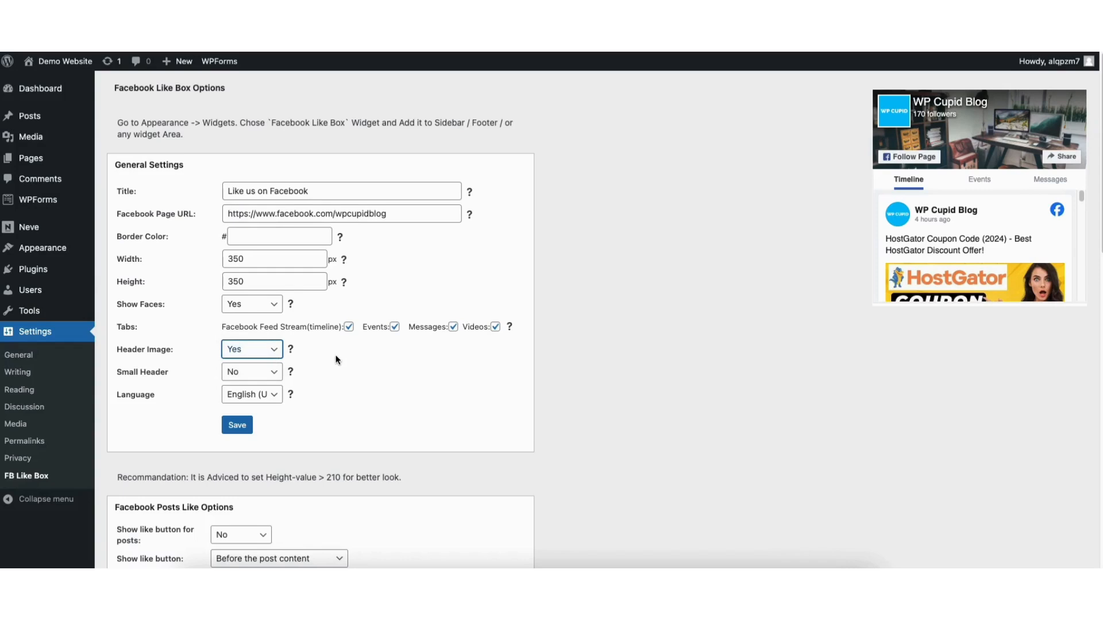
pyautogui.click(263, 374)
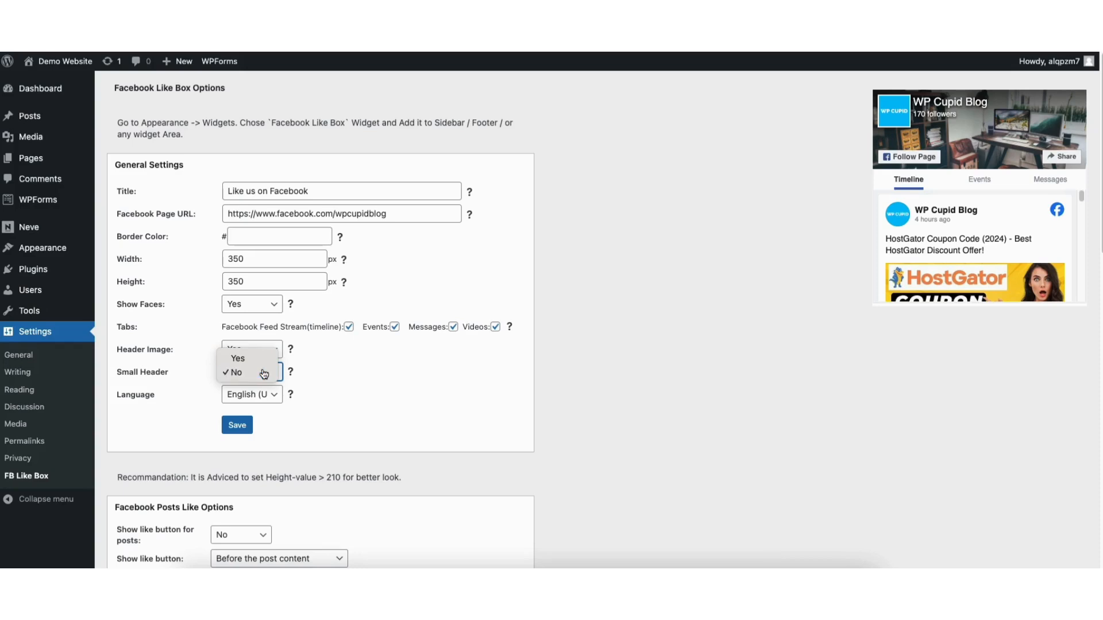
pyautogui.click(264, 373)
pyautogui.click(264, 397)
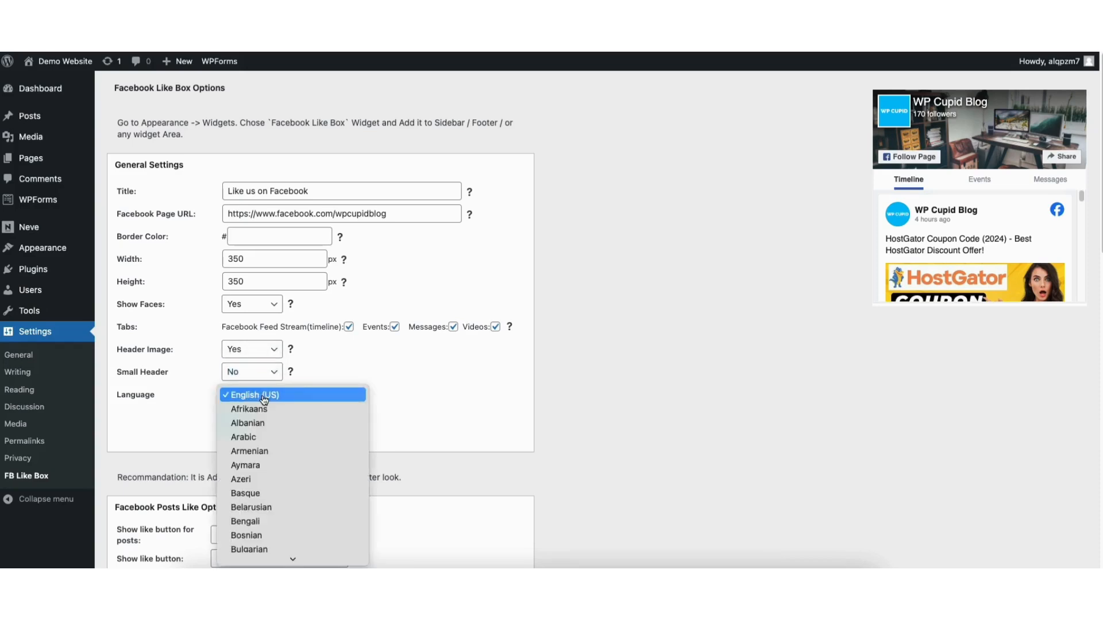
pyautogui.click(264, 399)
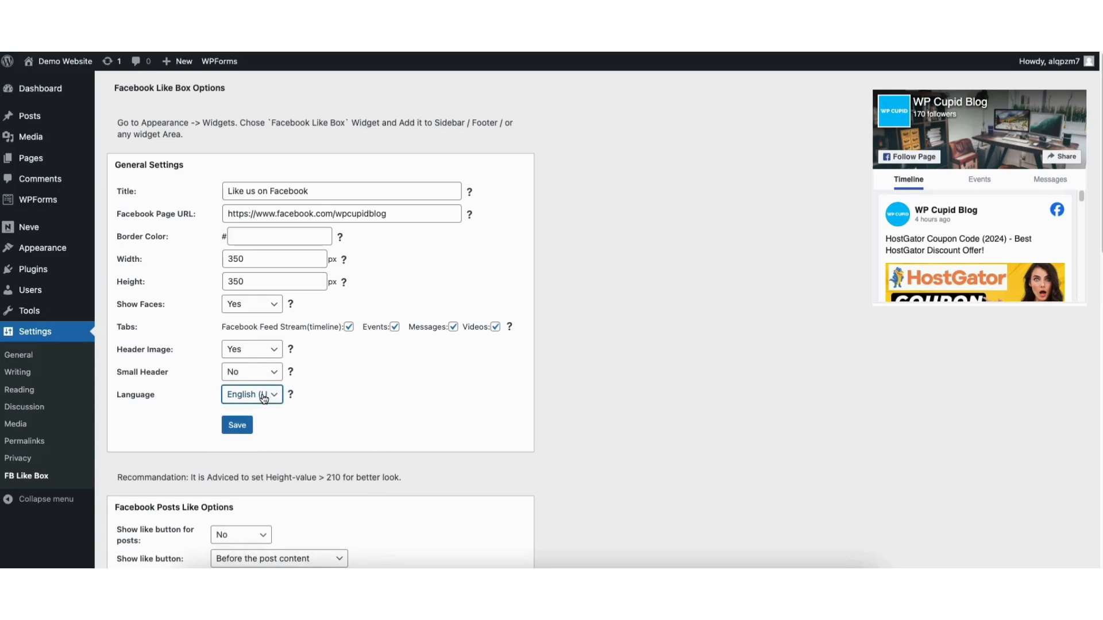
pyautogui.click(238, 425)
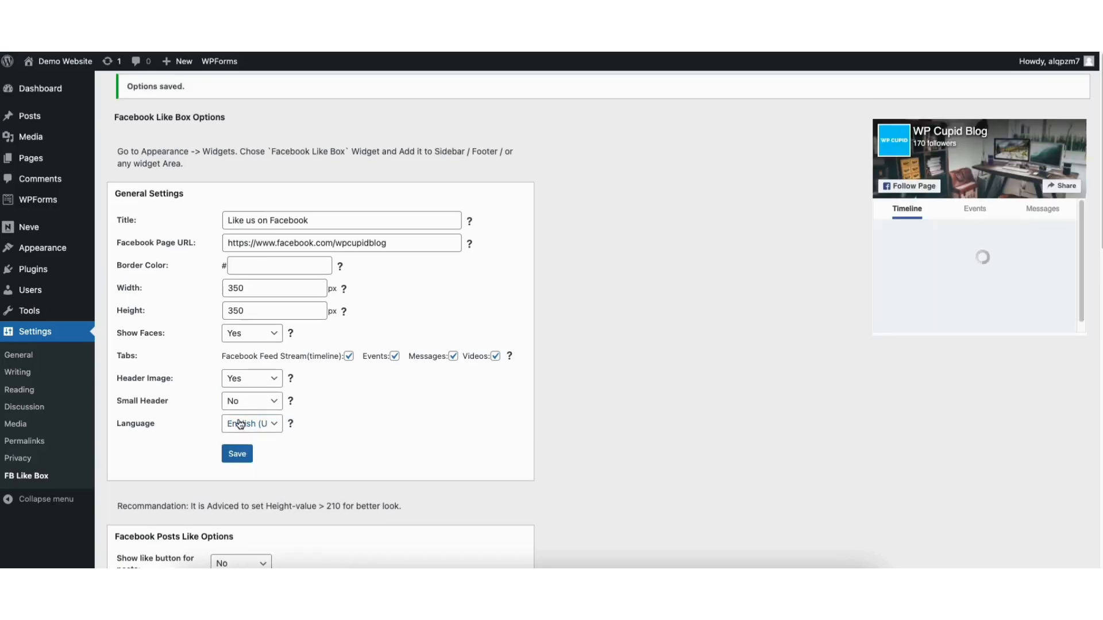
# Step: Enable the like button for posts, placed before the post content with the standard layout
pyautogui.scroll(-5, 1086, 270)
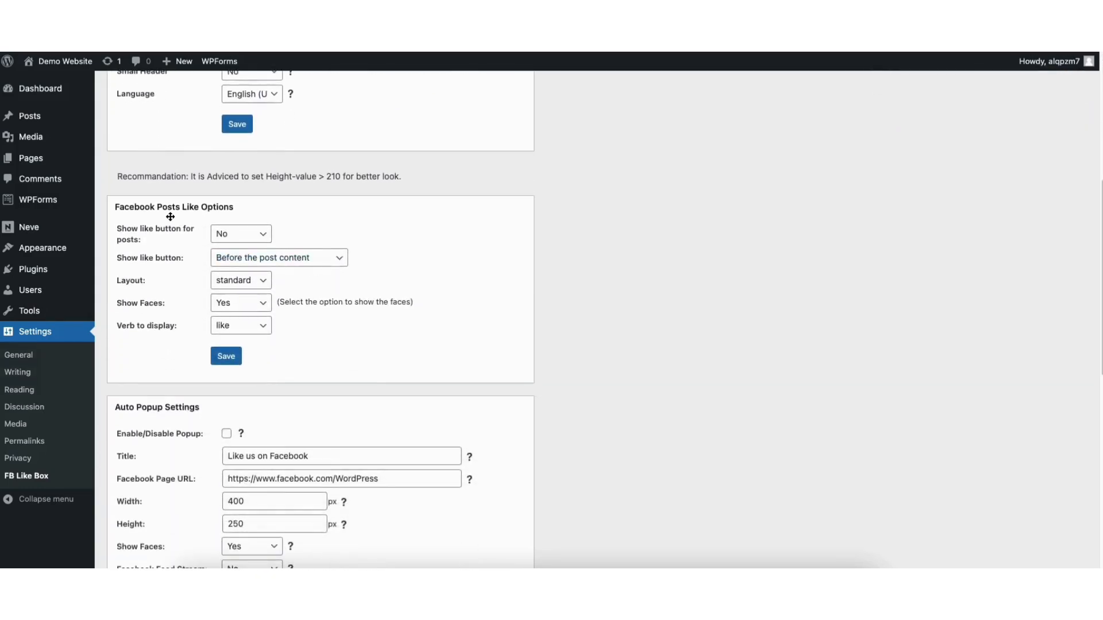
pyautogui.click(232, 237)
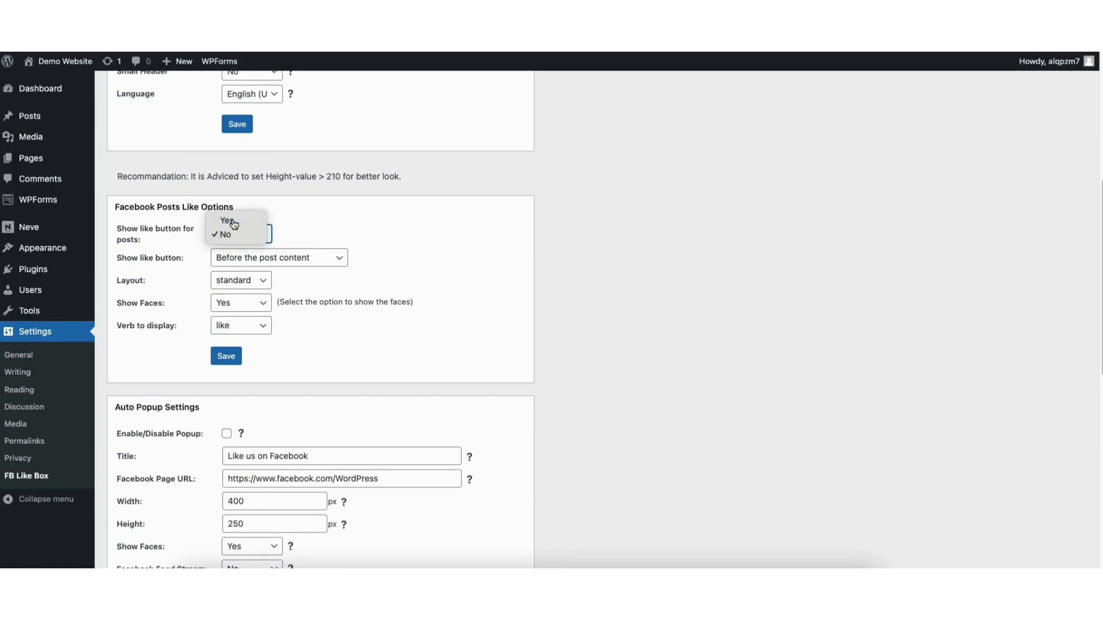
pyautogui.click(232, 222)
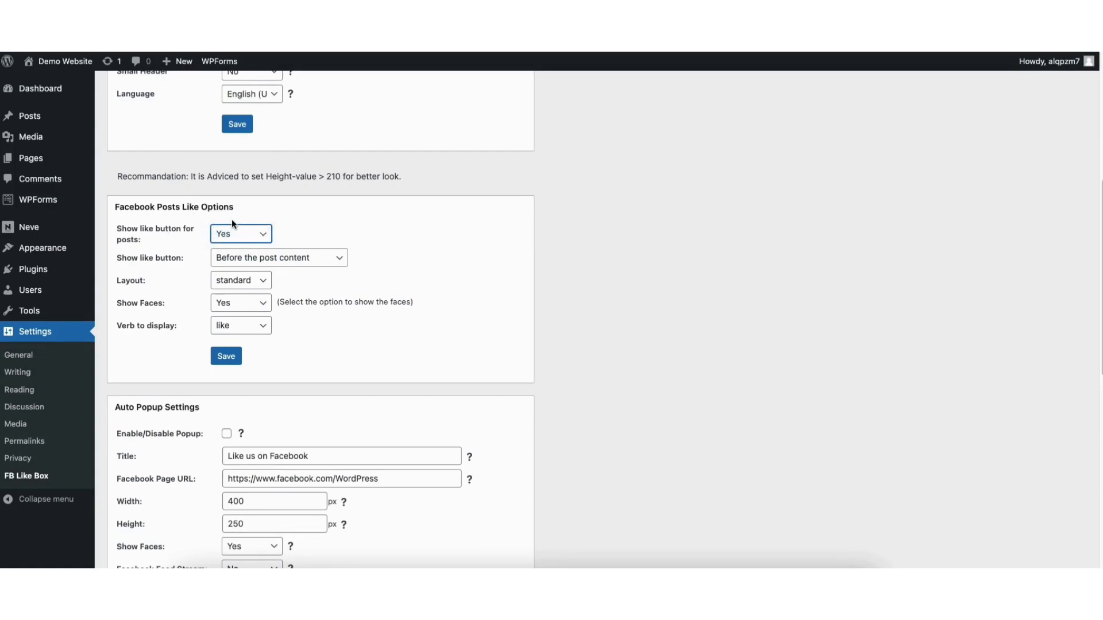
pyautogui.click(268, 258)
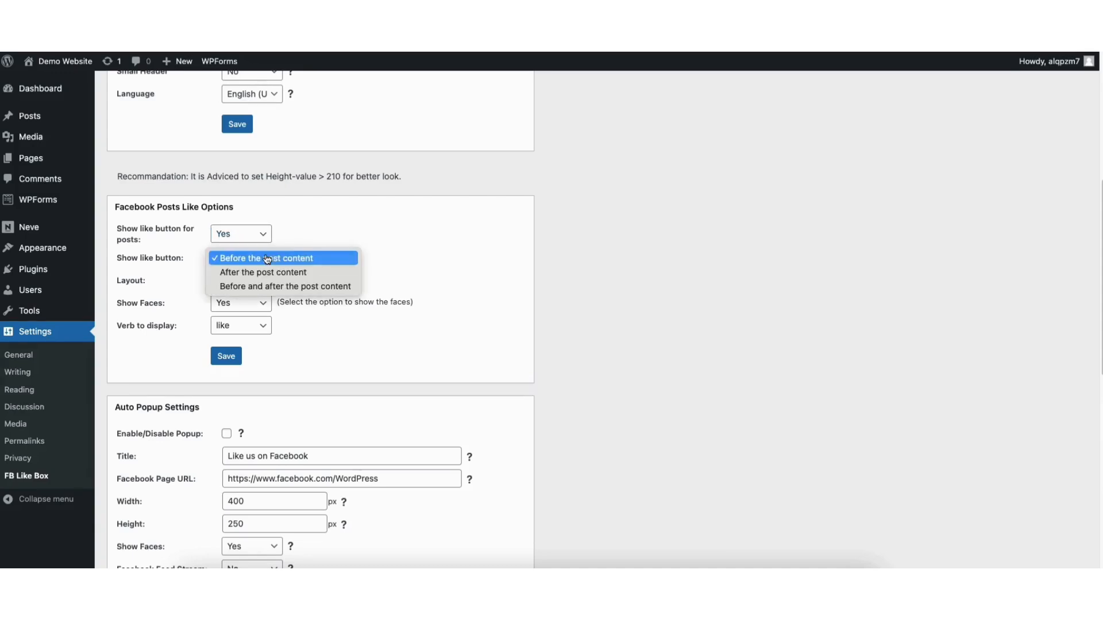
pyautogui.click(267, 258)
pyautogui.click(250, 281)
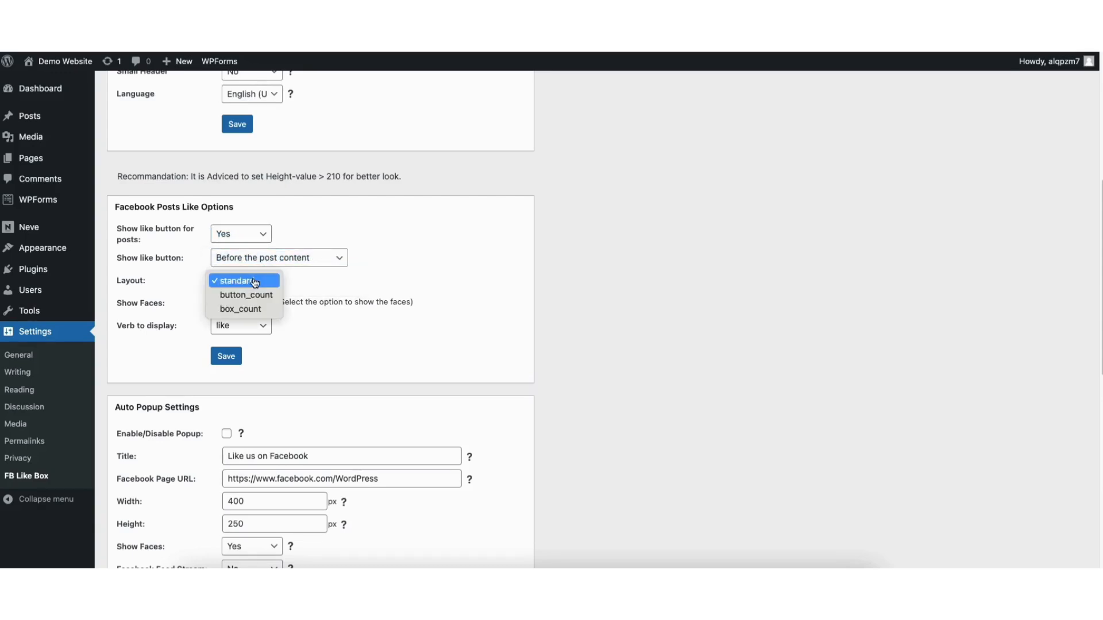
pyautogui.click(265, 282)
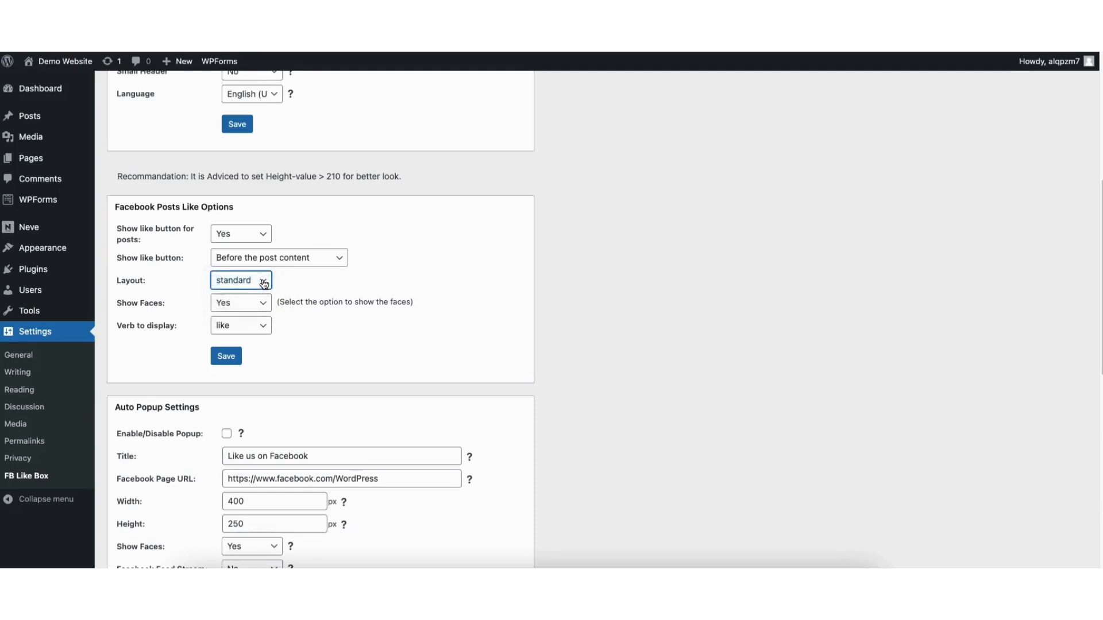
# Step: Save the Facebook posts like options with Show Faces set to Yes and "like" as the verb to display
pyautogui.click(259, 304)
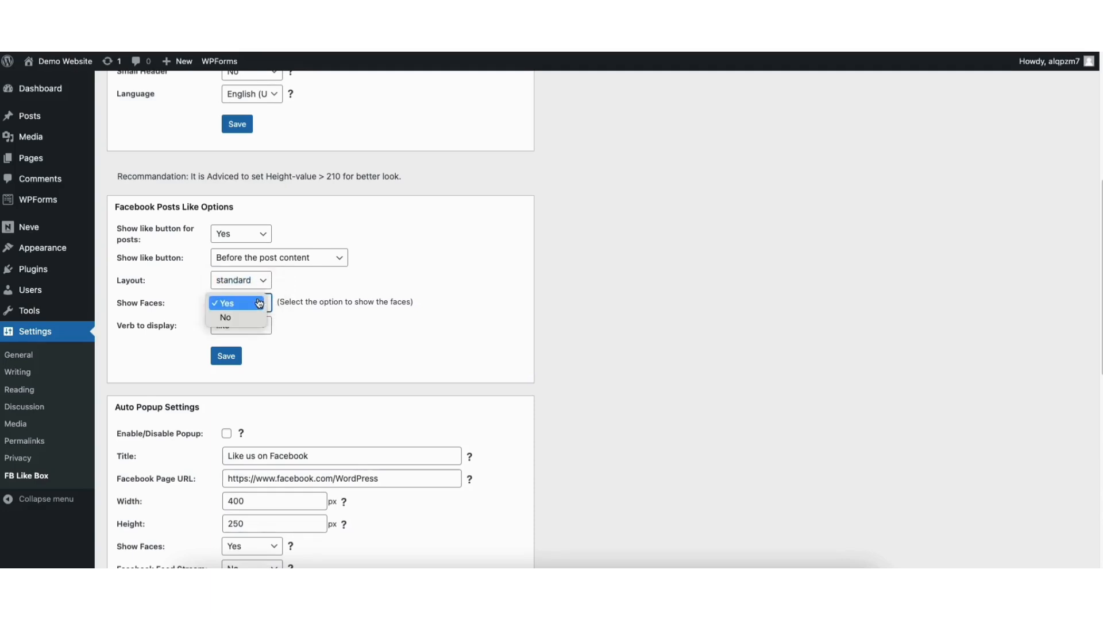
pyautogui.click(259, 304)
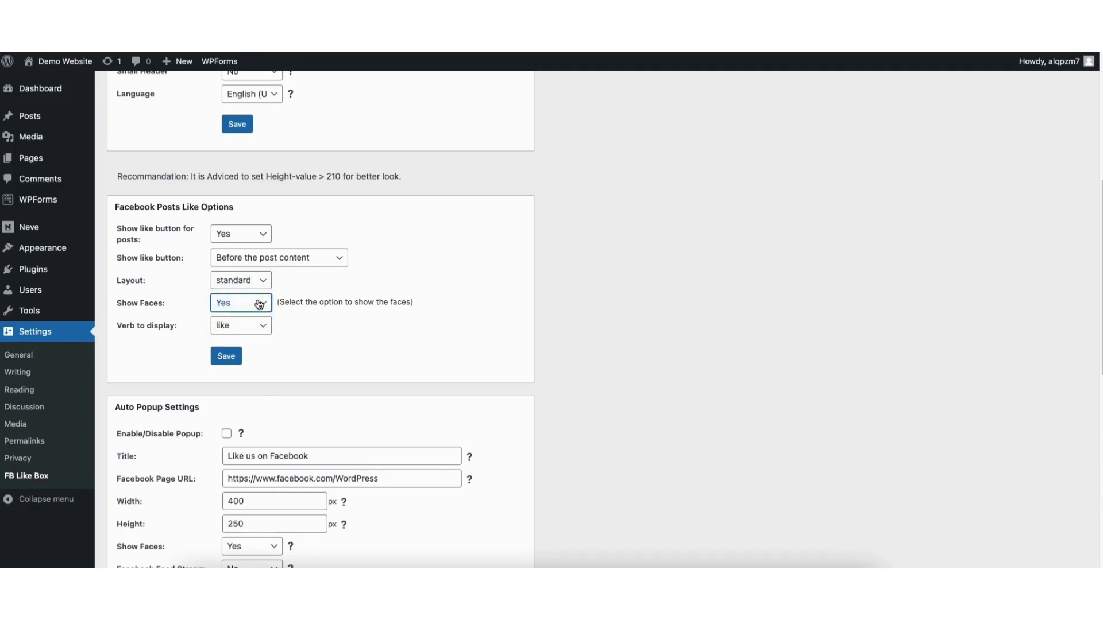
pyautogui.click(253, 329)
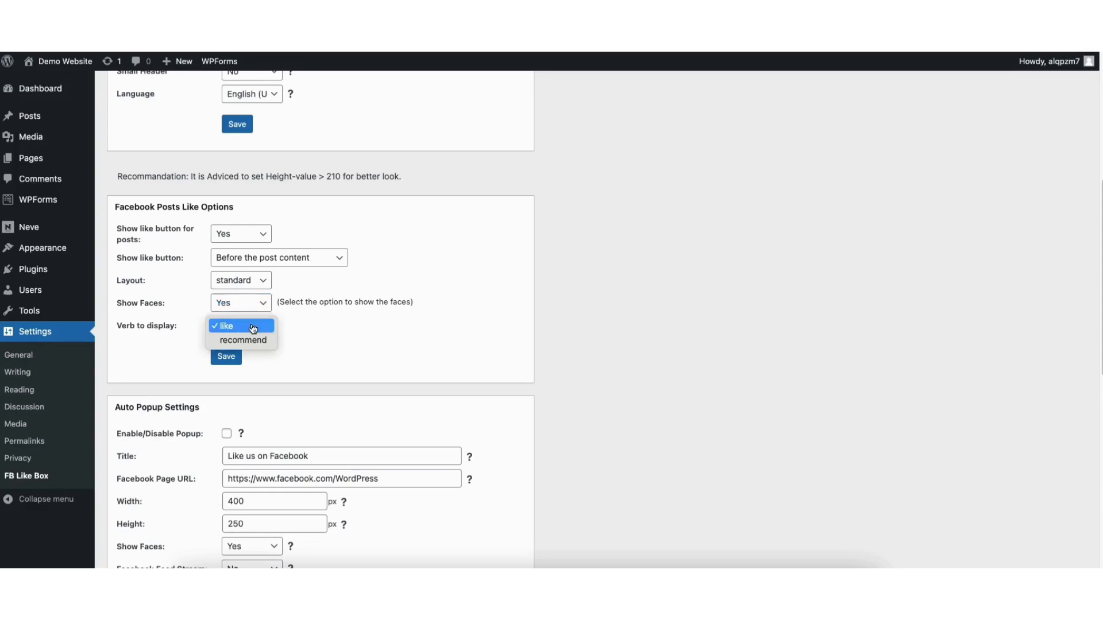
pyautogui.click(253, 328)
pyautogui.click(229, 355)
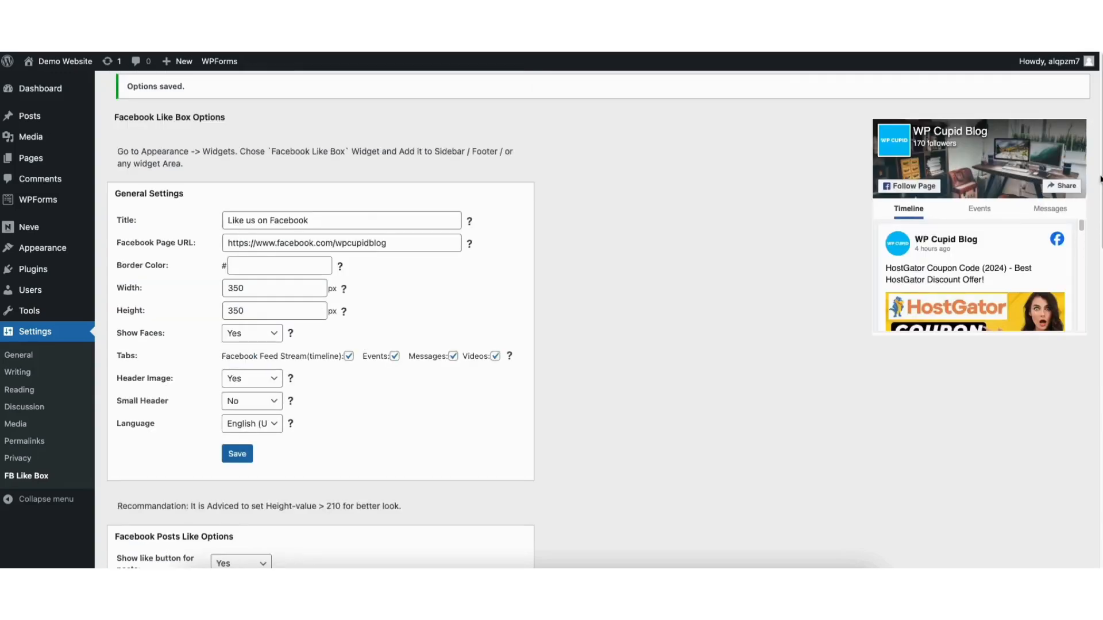
# Step: Copy the like box shortcode [cardoza_facebook_like_box width="300" height="250"] from the Shortcode section
pyautogui.scroll(-10, 1085, 249)
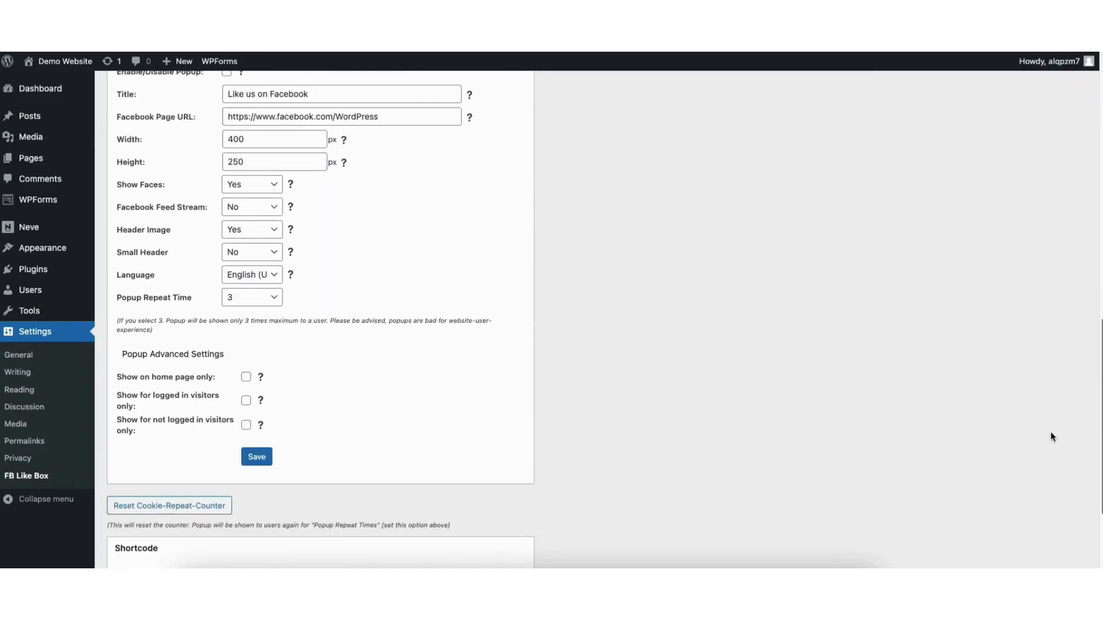
pyautogui.scroll(-5, 1052, 437)
pyautogui.moveTo(211, 439); pyautogui.dragTo(436, 444)
pyautogui.hotkey('ctrl', 'c')
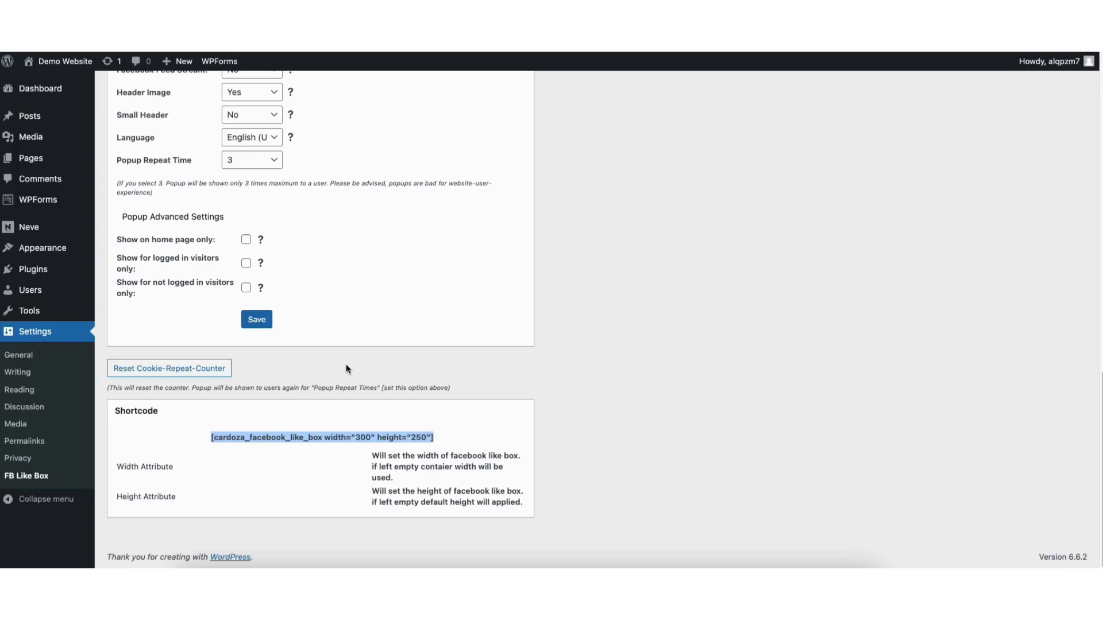
# Step: Add a Custom HTML block to the Sidebar widget area, between the search block and Recent Posts
pyautogui.moveTo(37, 249)
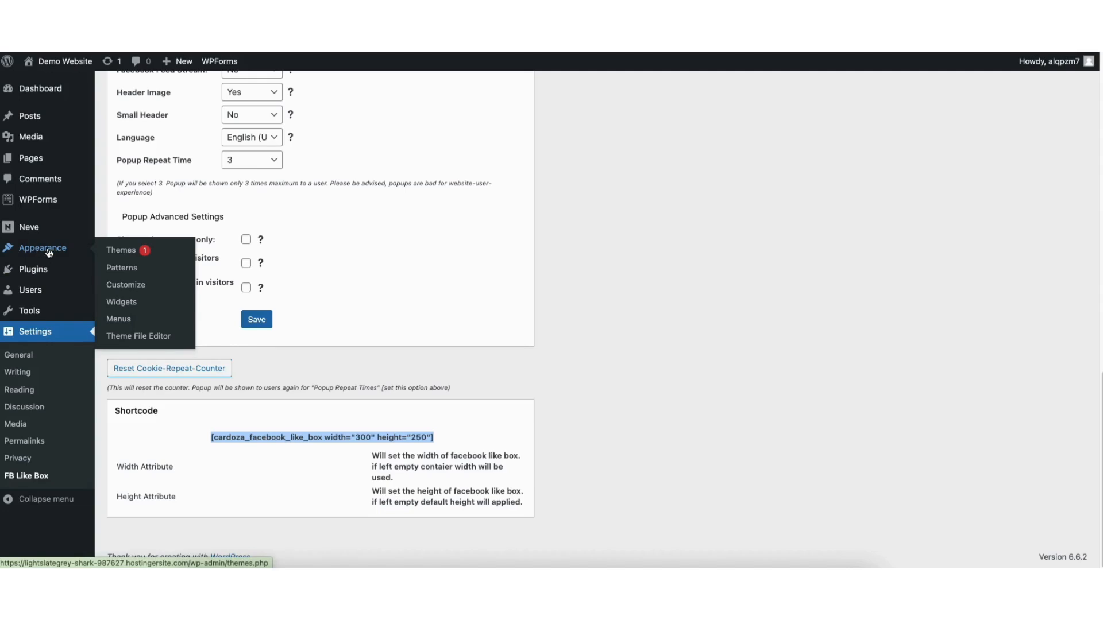
pyautogui.click(124, 304)
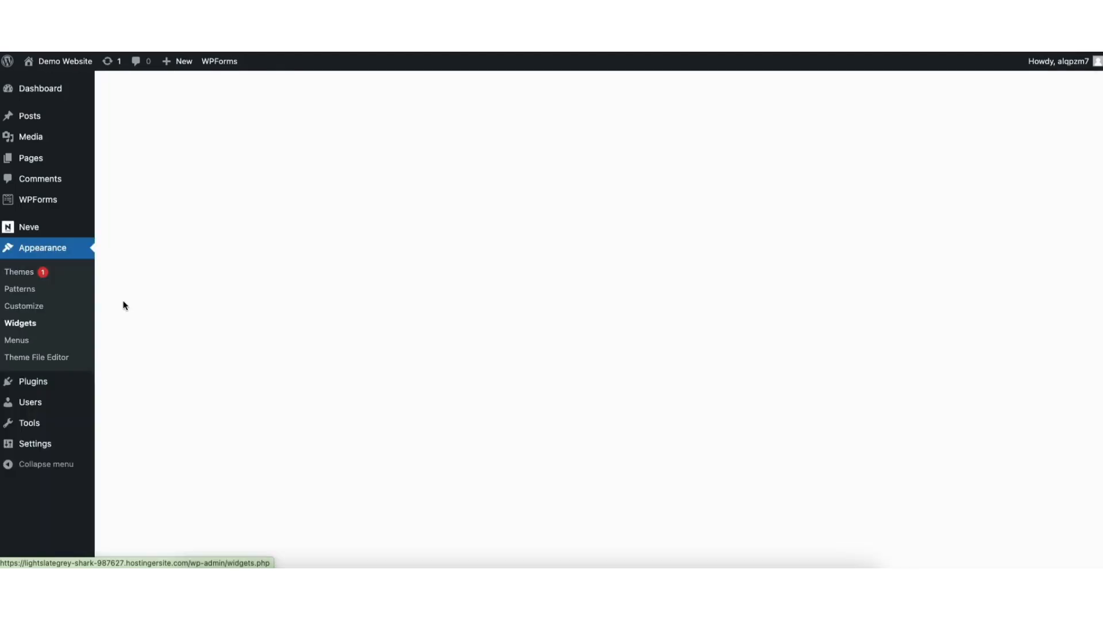
pyautogui.moveTo(929, 198); pyautogui.dragTo(889, 120)
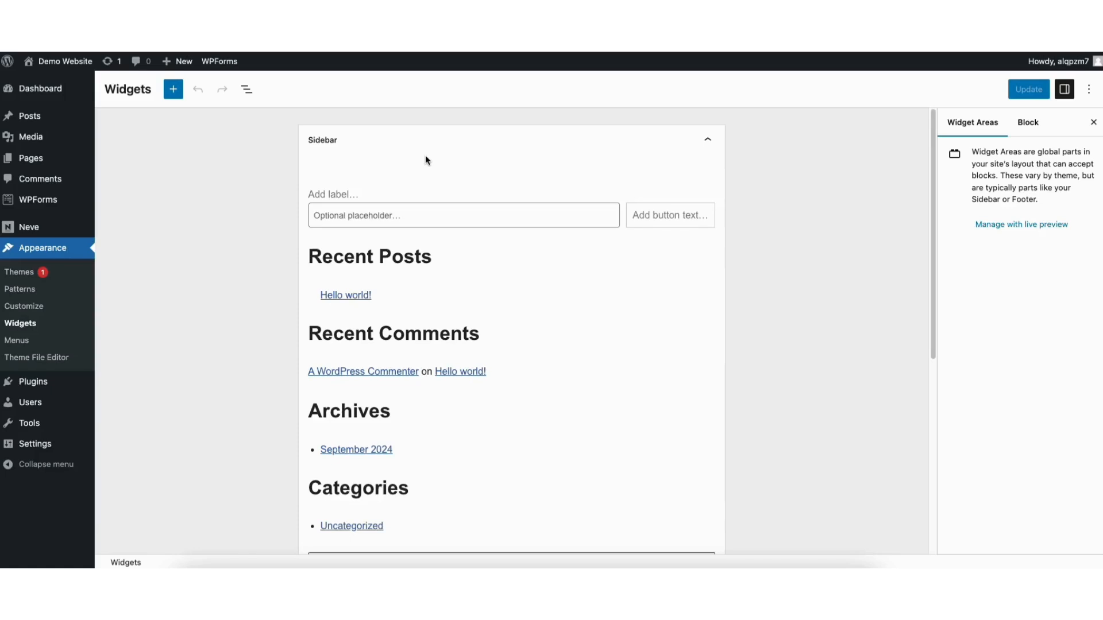
pyautogui.moveTo(406, 240)
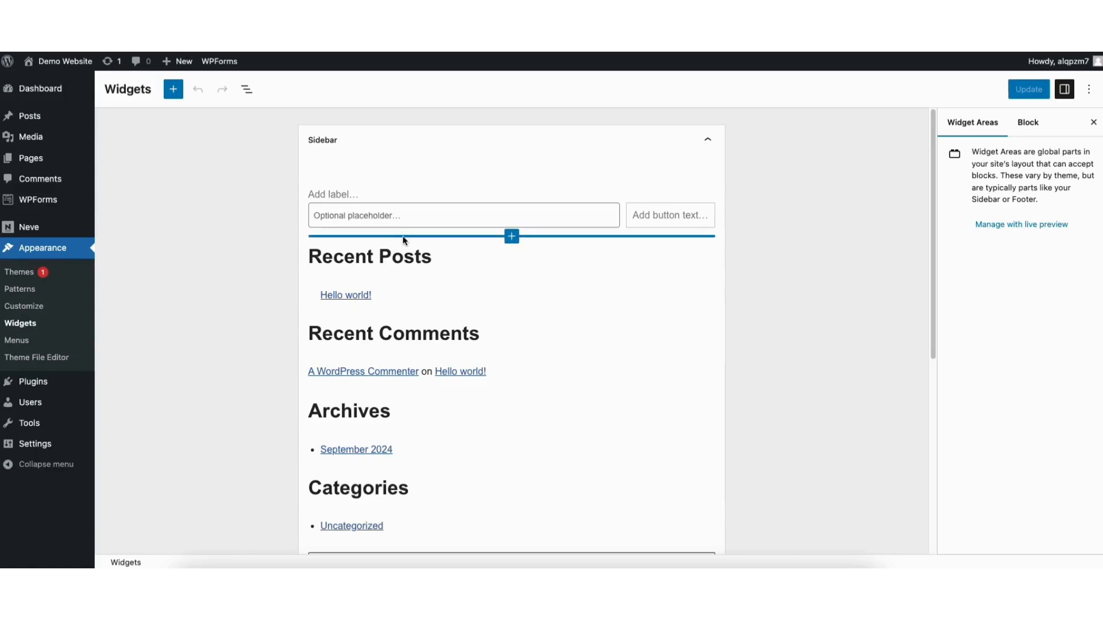
pyautogui.click(511, 237)
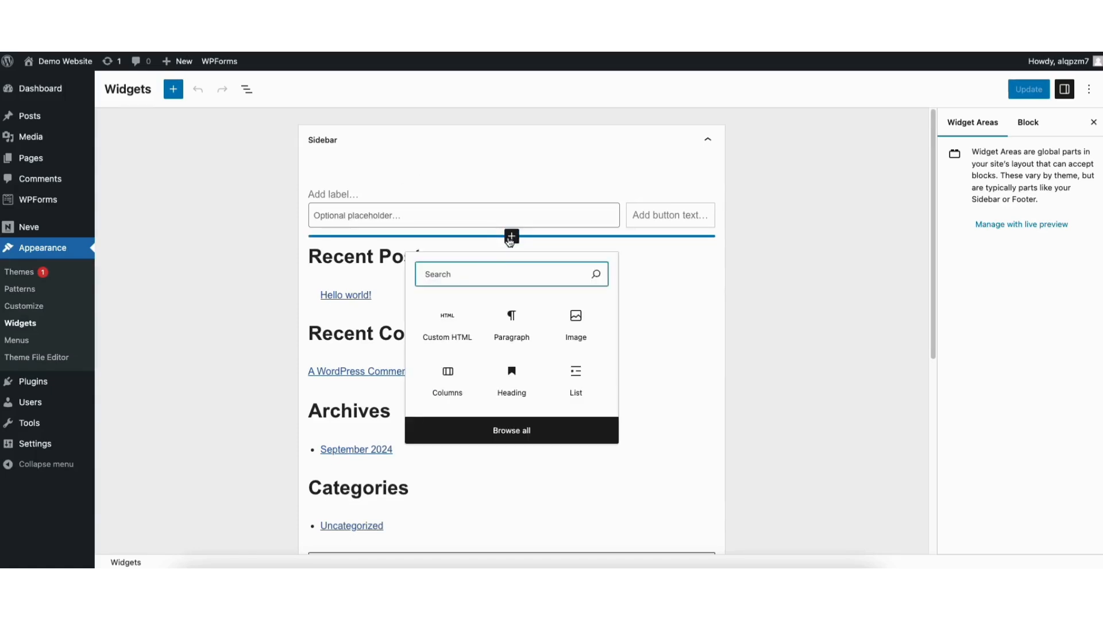
pyautogui.write('html')
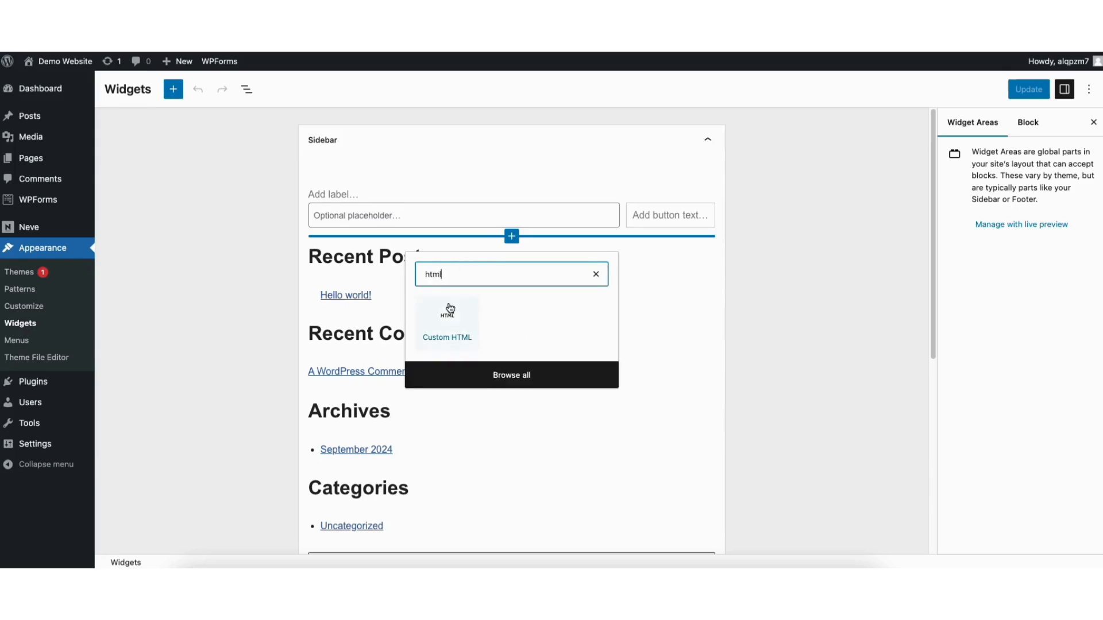
pyautogui.click(447, 330)
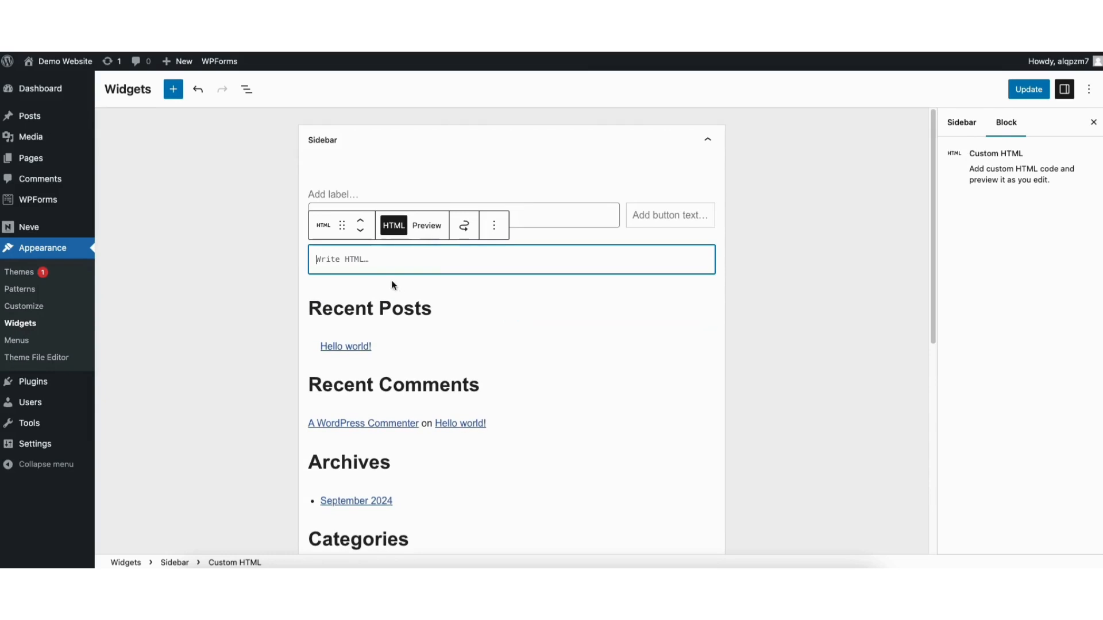
# Step: Paste the shortcode [cardoza_facebook_like_box width="300" height="250"] into the sidebar's Custom HTML block and update the widgets
pyautogui.hotkey('ctrl', 'v')
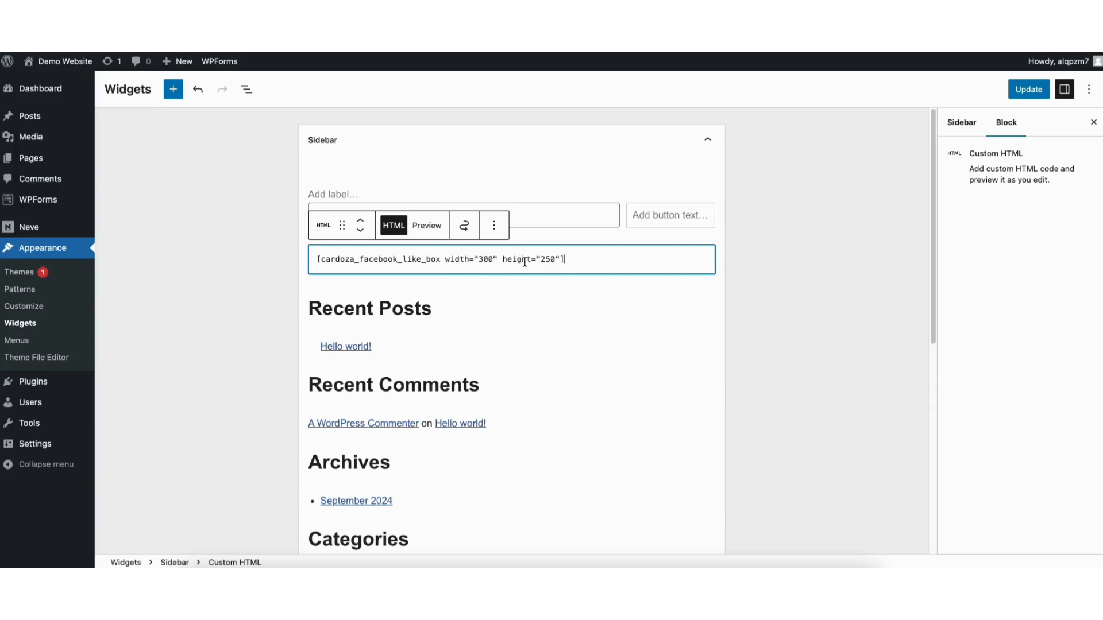
pyautogui.click(361, 232)
pyautogui.click(363, 223)
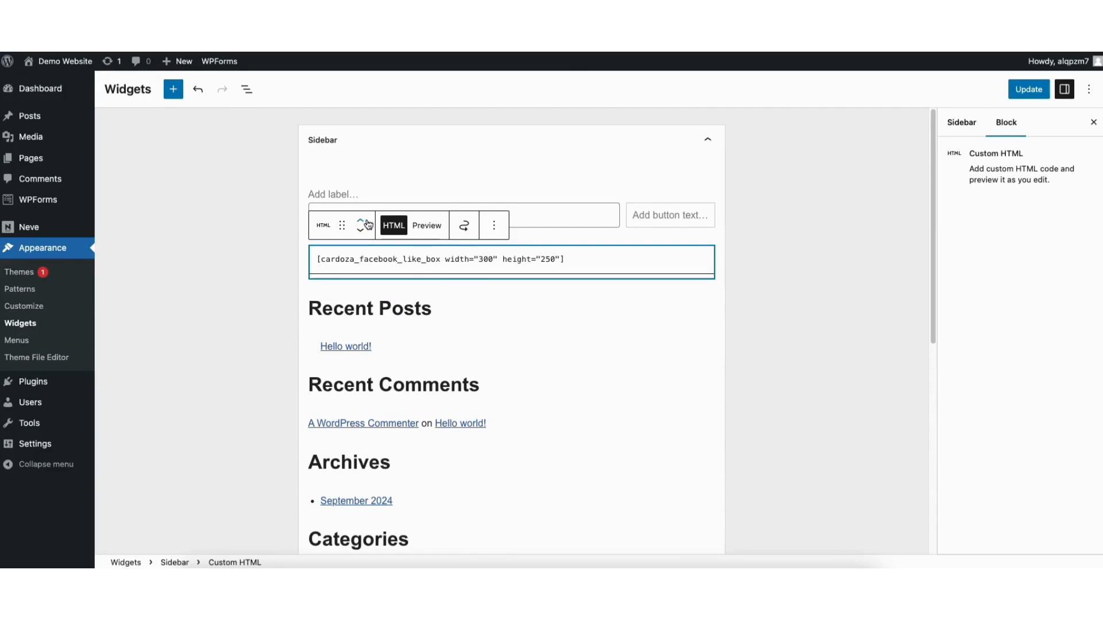
pyautogui.click(1019, 95)
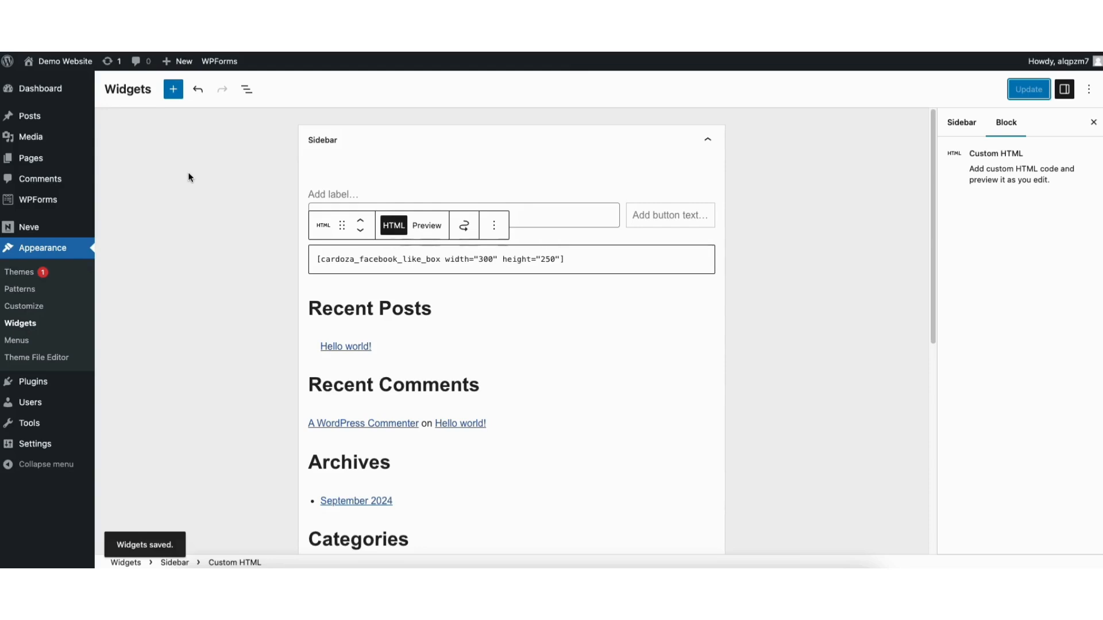
# Step: View the published "Hello world!" post and examine its like button and the Facebook like box in the sidebar
pyautogui.click(32, 116)
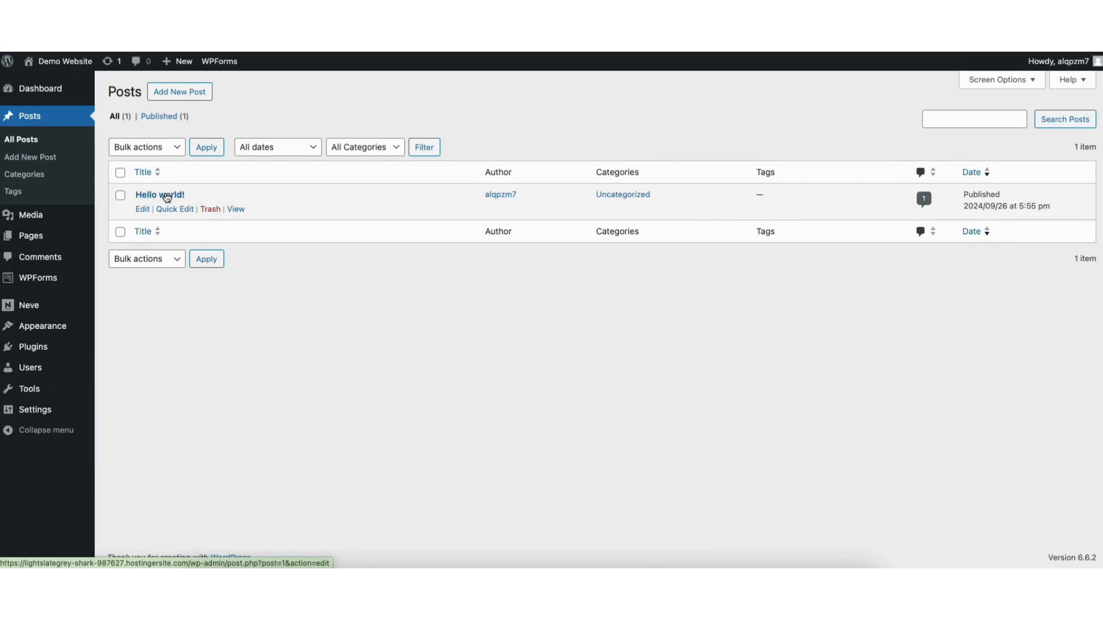
pyautogui.click(235, 209)
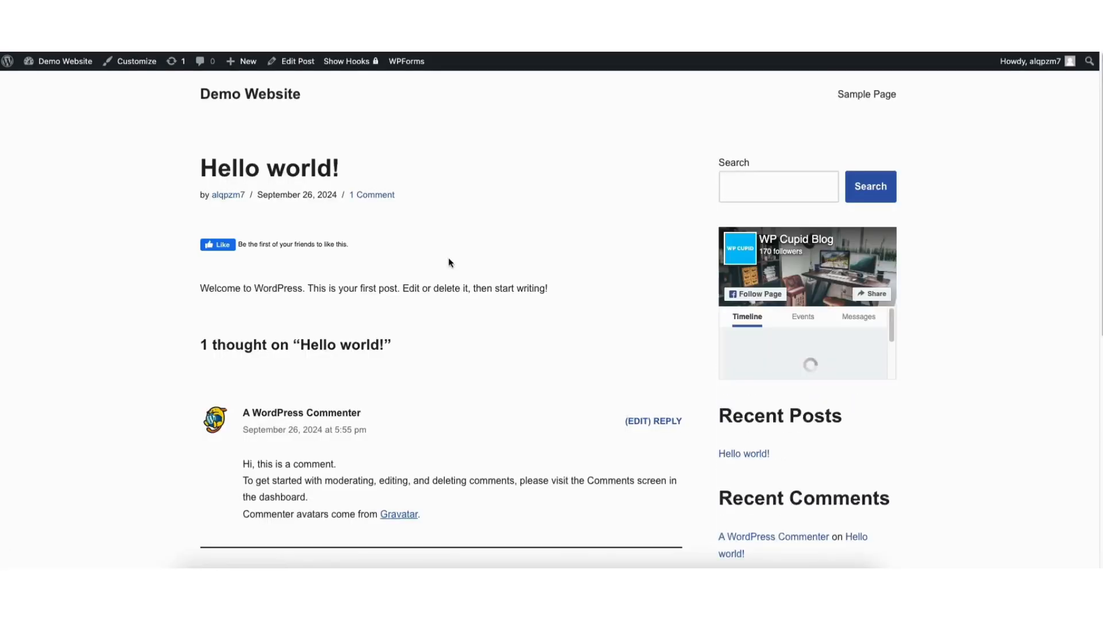
pyautogui.moveTo(891, 331)
pyautogui.mouseDown()
pyautogui.moveTo(896, 353)
pyautogui.moveTo(899, 327)
pyautogui.mouseUp()
pyautogui.moveTo(1101, 110)
pyautogui.mouseDown()
pyautogui.moveTo(1101, 168)
pyautogui.moveTo(1101, 109)
pyautogui.mouseUp()
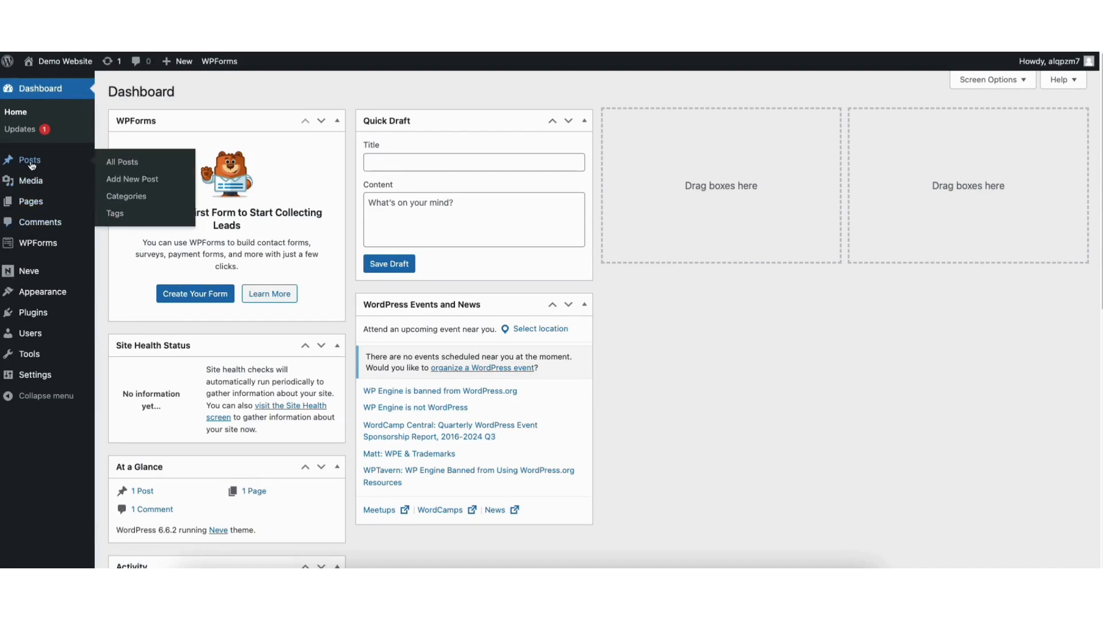
# Step: Open the published Sample Page for editing from the site's list of pages
pyautogui.moveTo(32, 205)
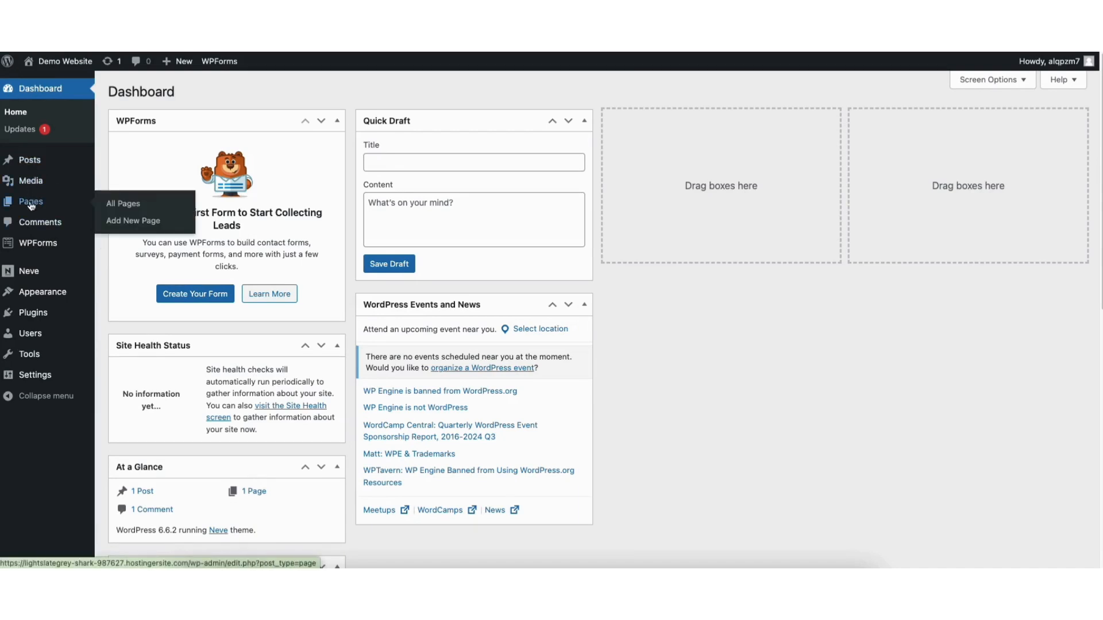
pyautogui.click(31, 205)
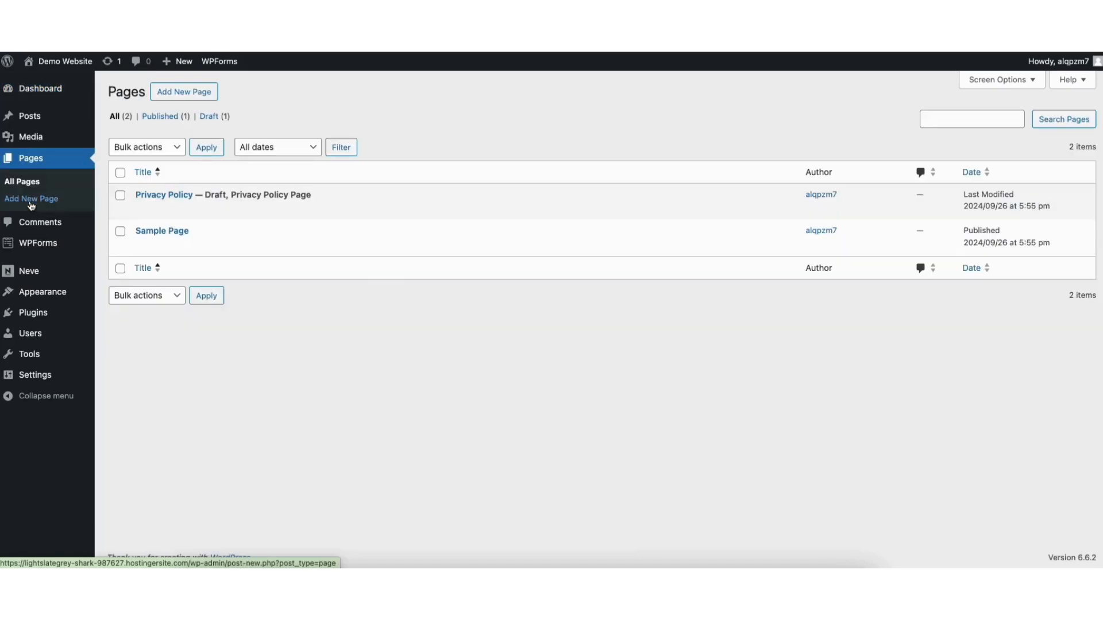
pyautogui.moveTo(142, 247)
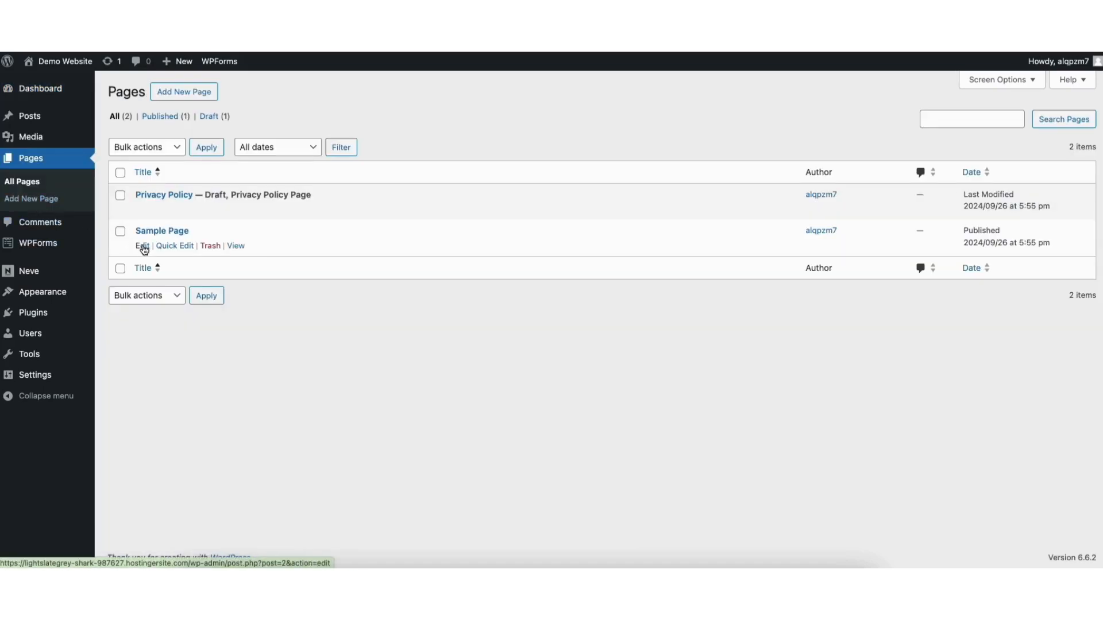
pyautogui.click(143, 246)
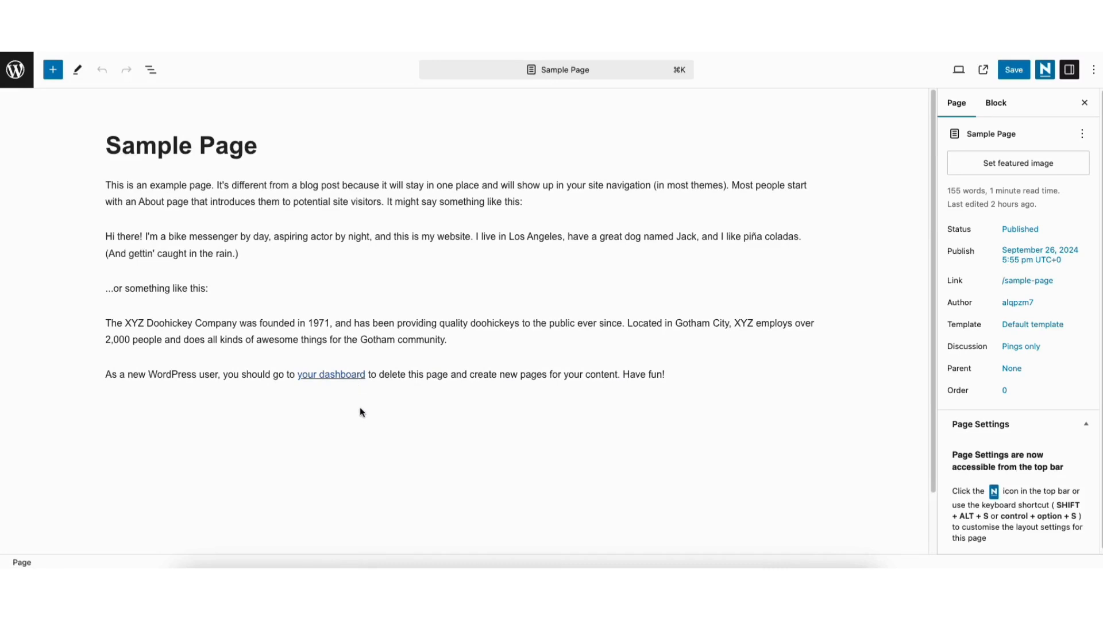
# Step: Insert a Custom HTML block between the bike messenger paragraph and the "...or something like this:" line
pyautogui.moveTo(201, 265)
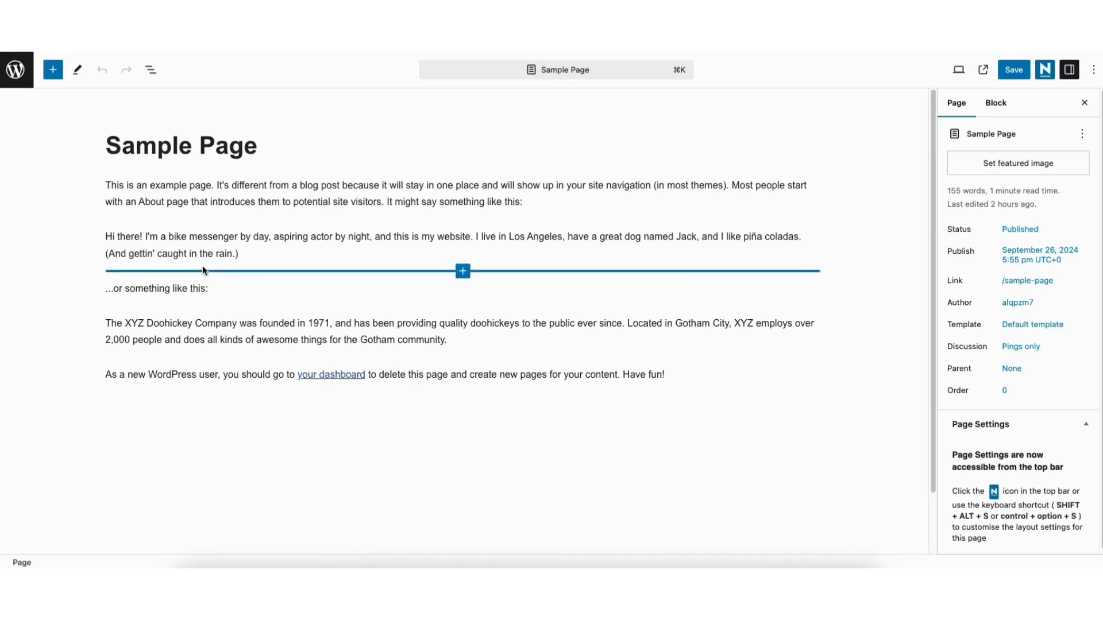
pyautogui.click(463, 271)
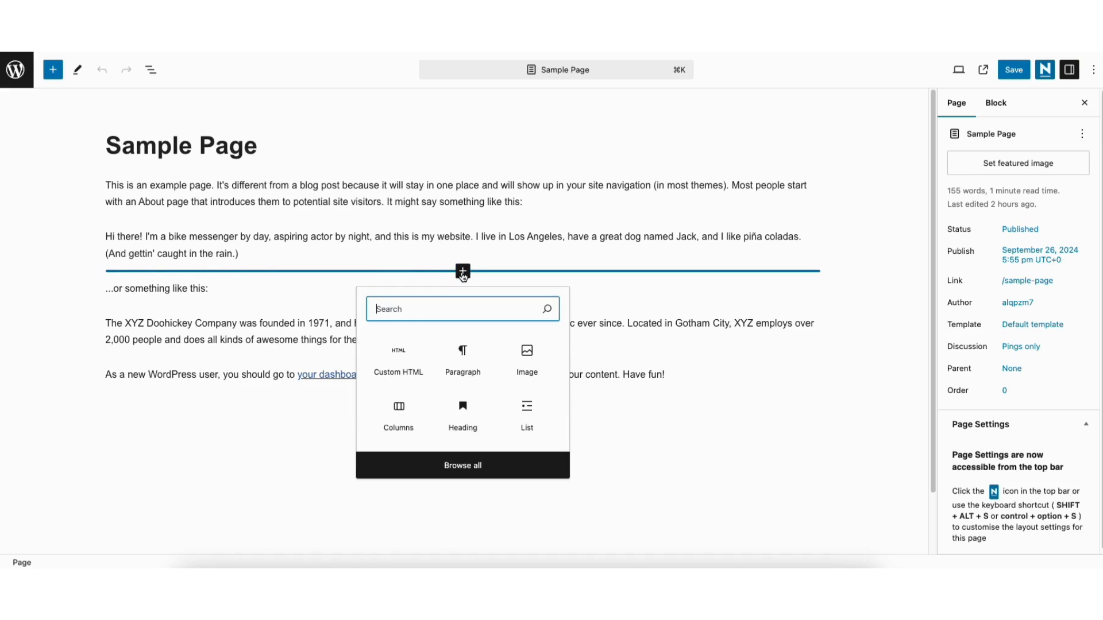
pyautogui.write('html')
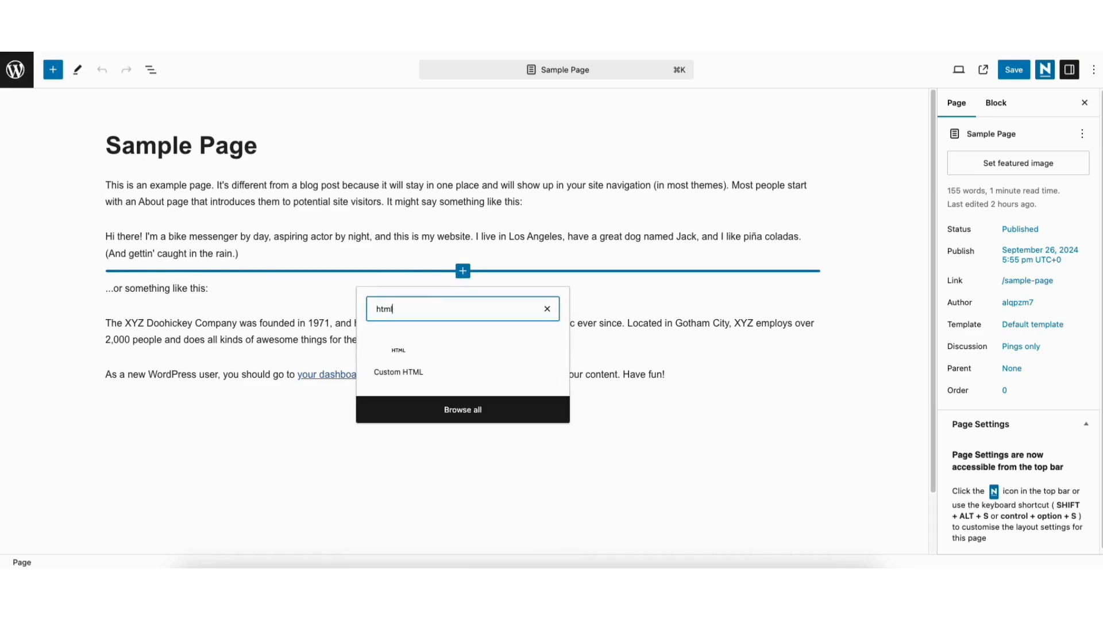
pyautogui.click(398, 358)
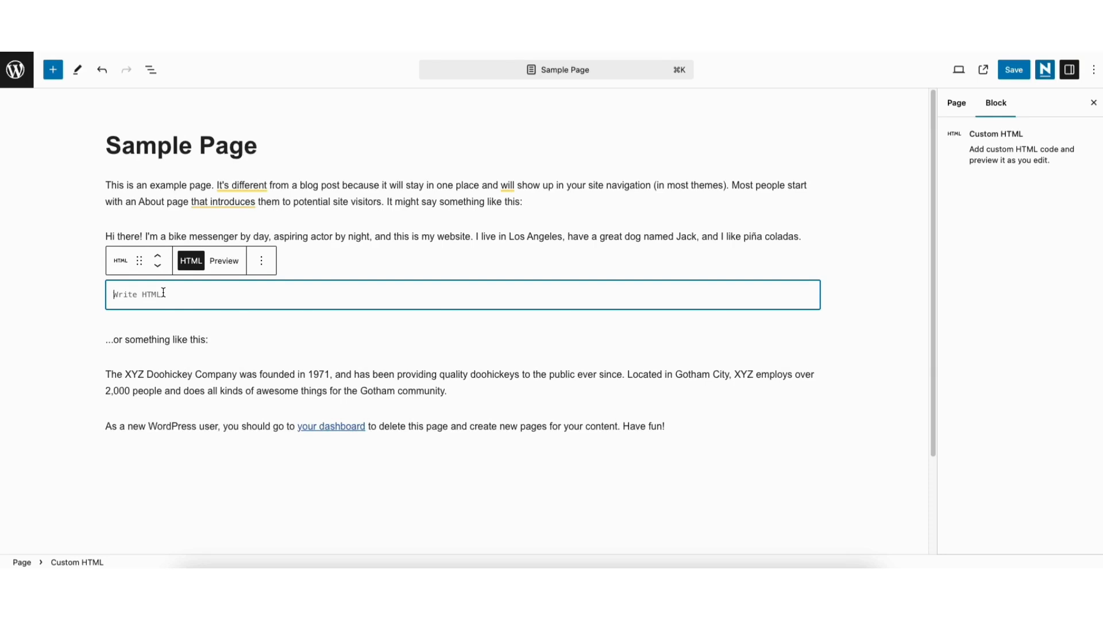
# Step: Enter [cardoza_facebook_like_box width="300" height="250"] in the page's Custom HTML block, save the page and view it on the site
pyautogui.write('[cardoza_facebook_like_box width="300" height="250"]')
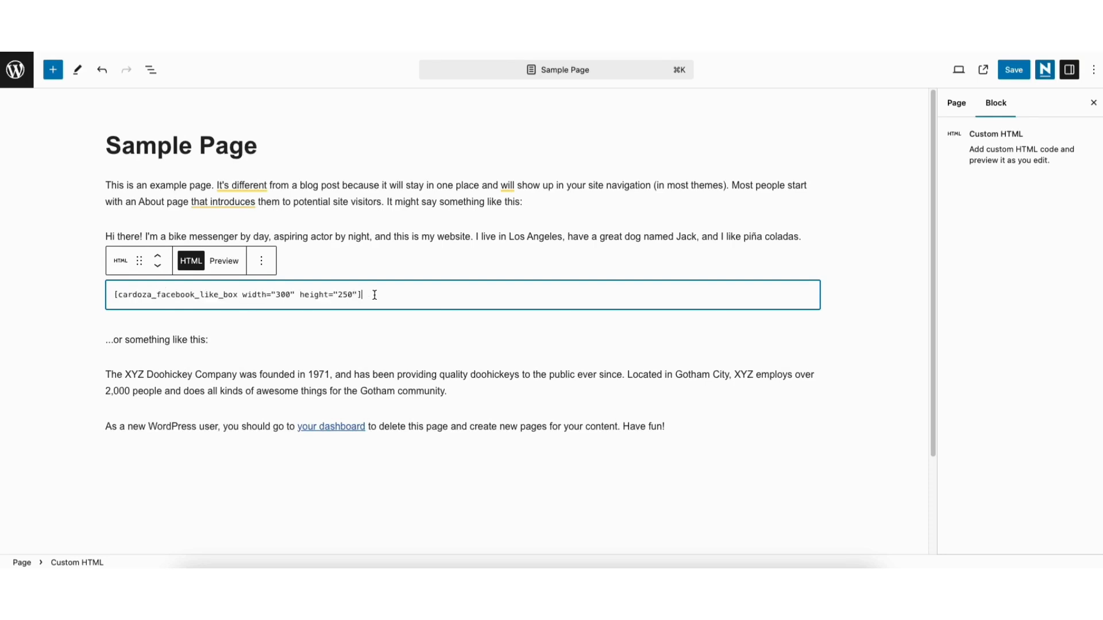
pyautogui.click(1012, 71)
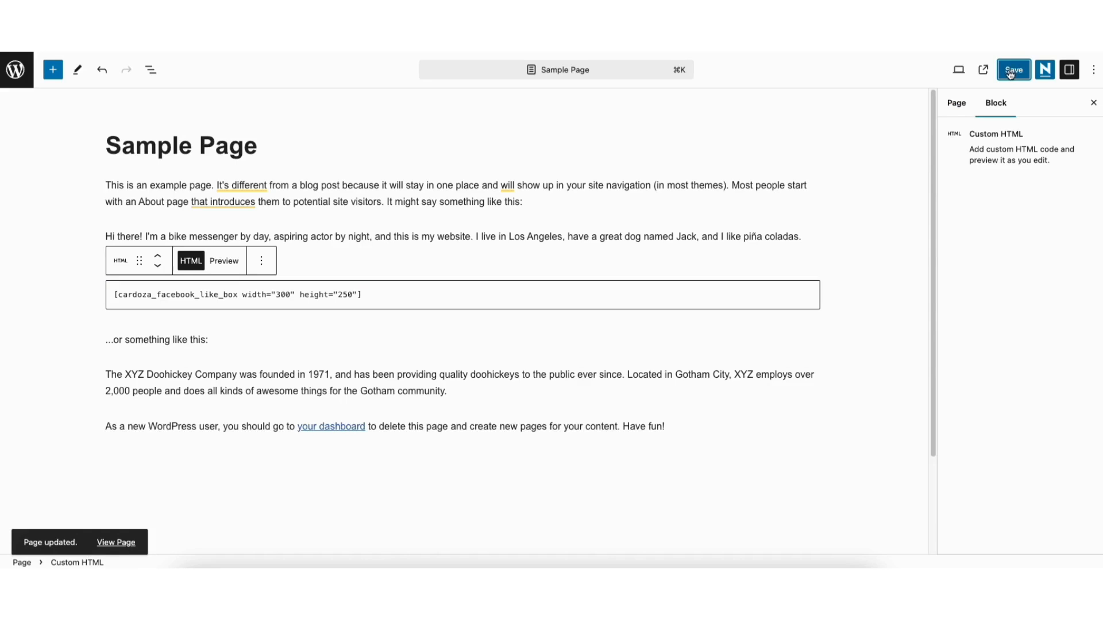
pyautogui.click(983, 72)
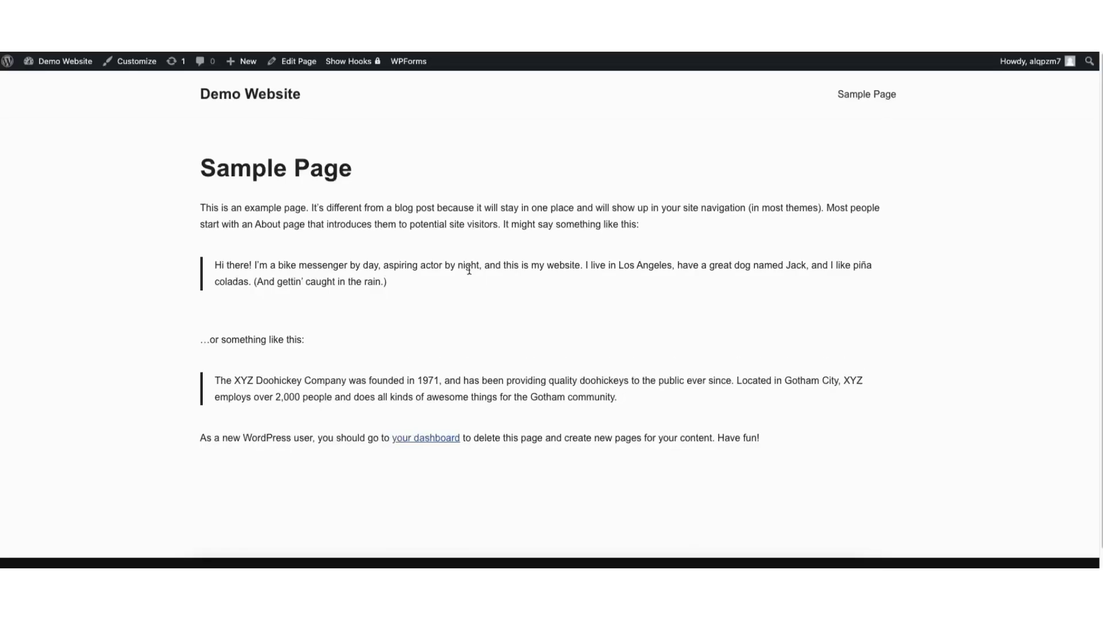